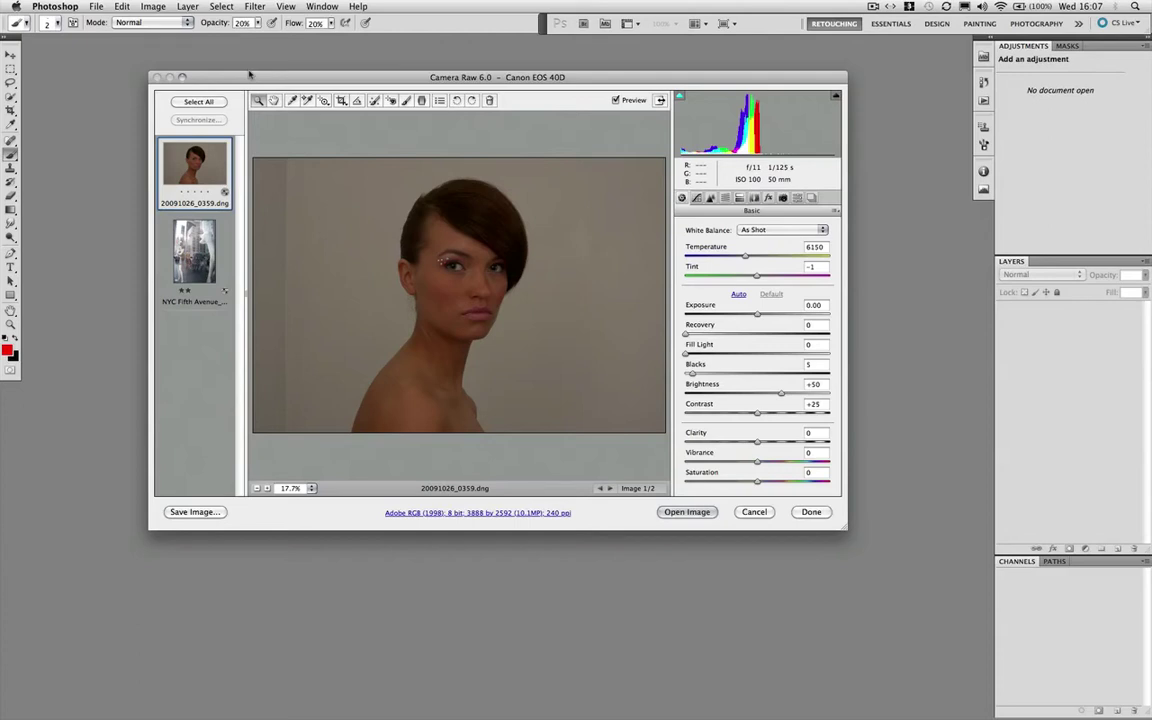
- Move the Camera Raw window toward the screen corner and enlarge it to fill most of the workspace
drag(422, 80, 300, 45)
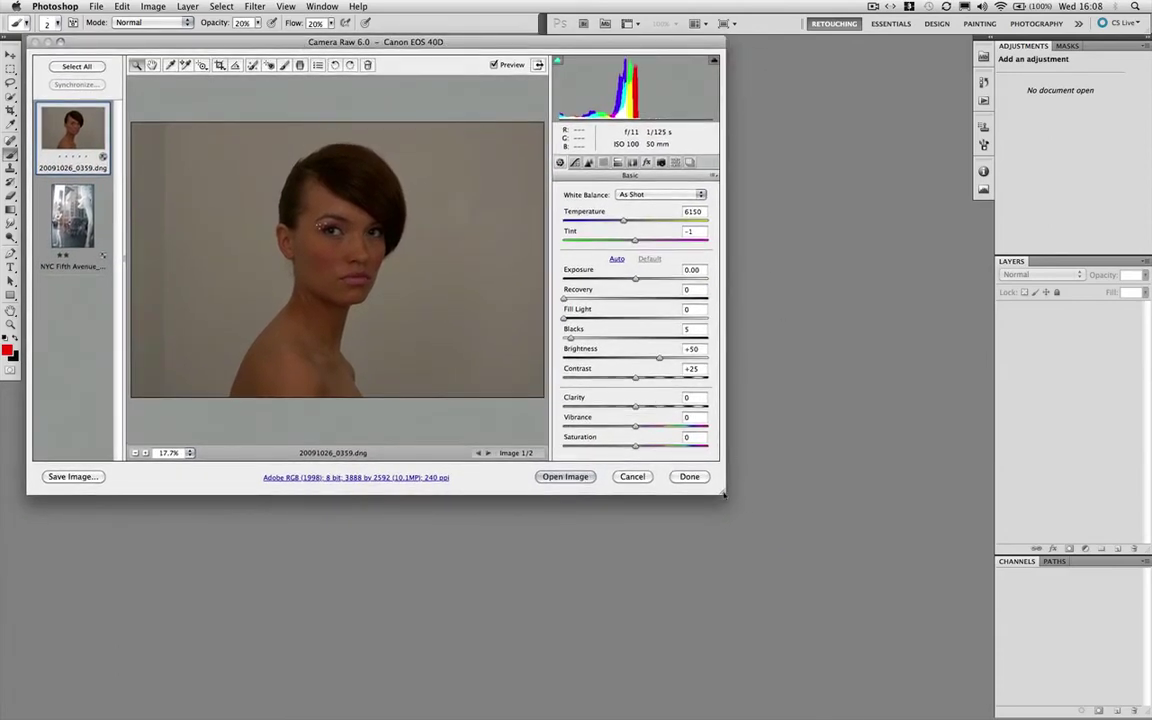
drag(723, 493, 996, 695)
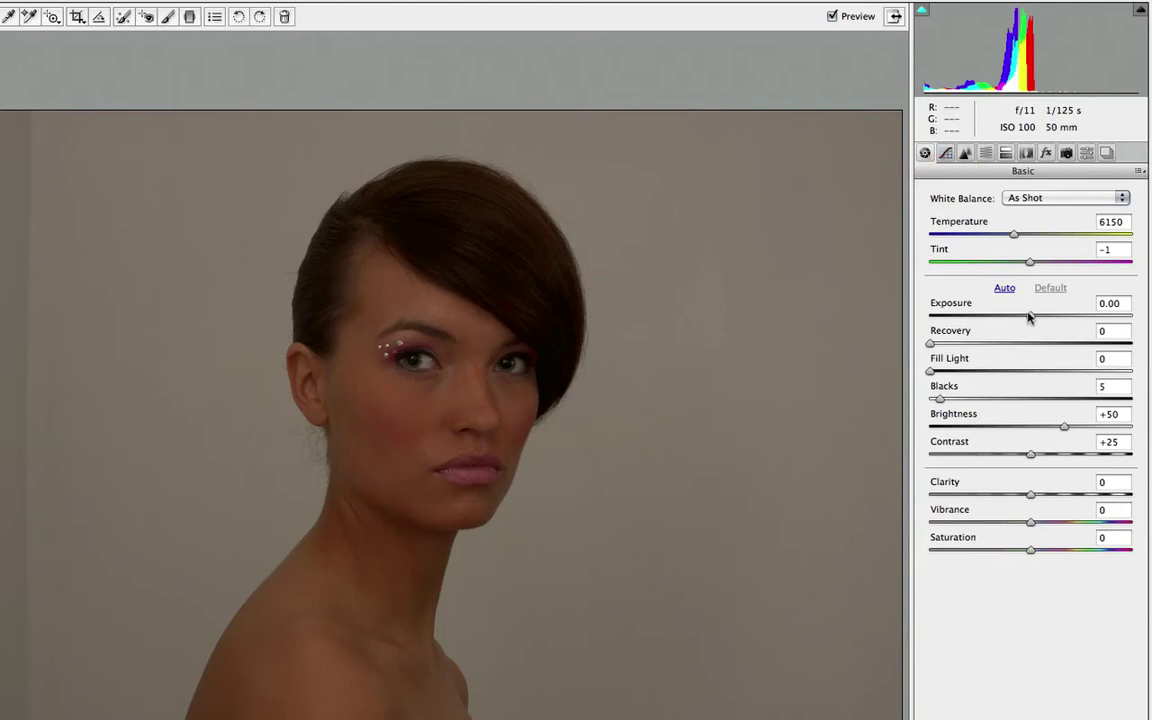
- Set the portrait's Exposure to 2
drag(1031, 319, 1104, 316)
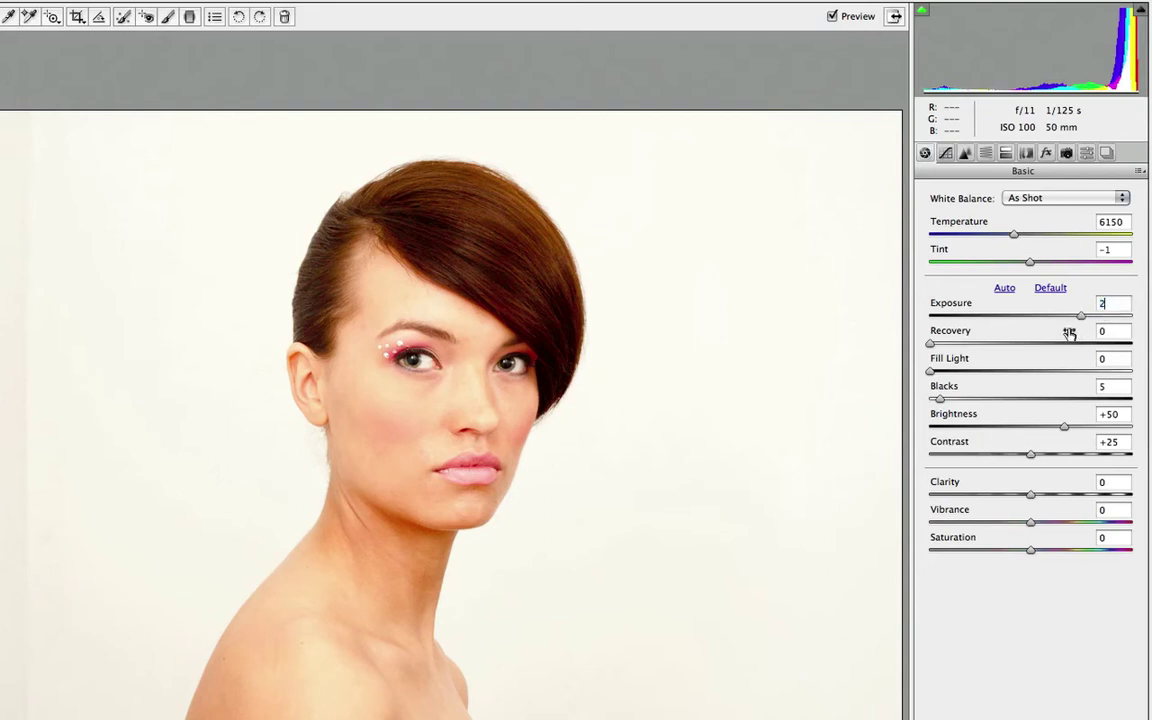
text(2)
key(Return)
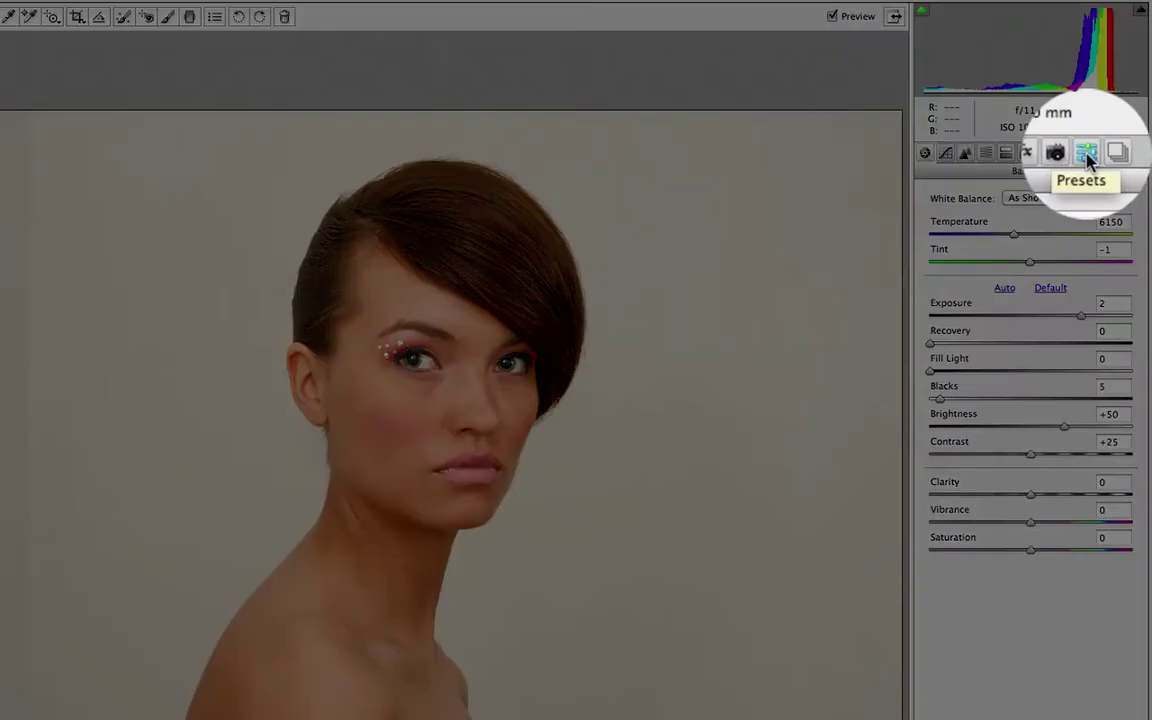
- Apply the Klipperiet series preset to the portrait and bring up its basic adjustments
click(1085, 152)
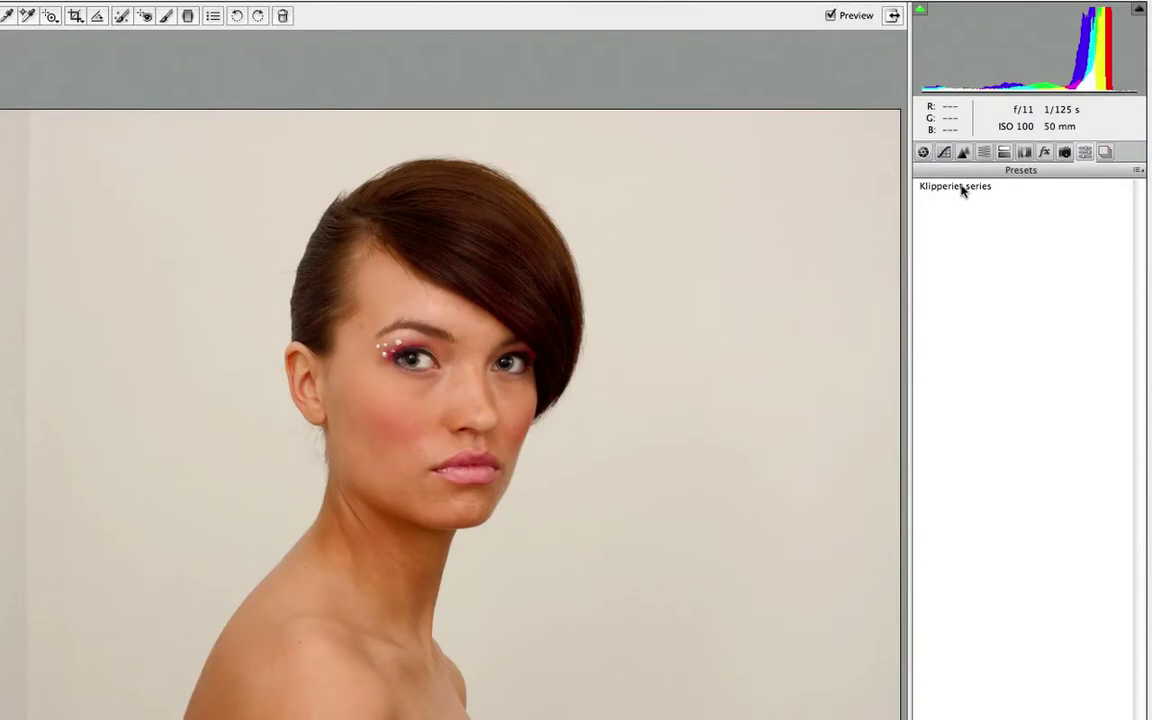
click(966, 188)
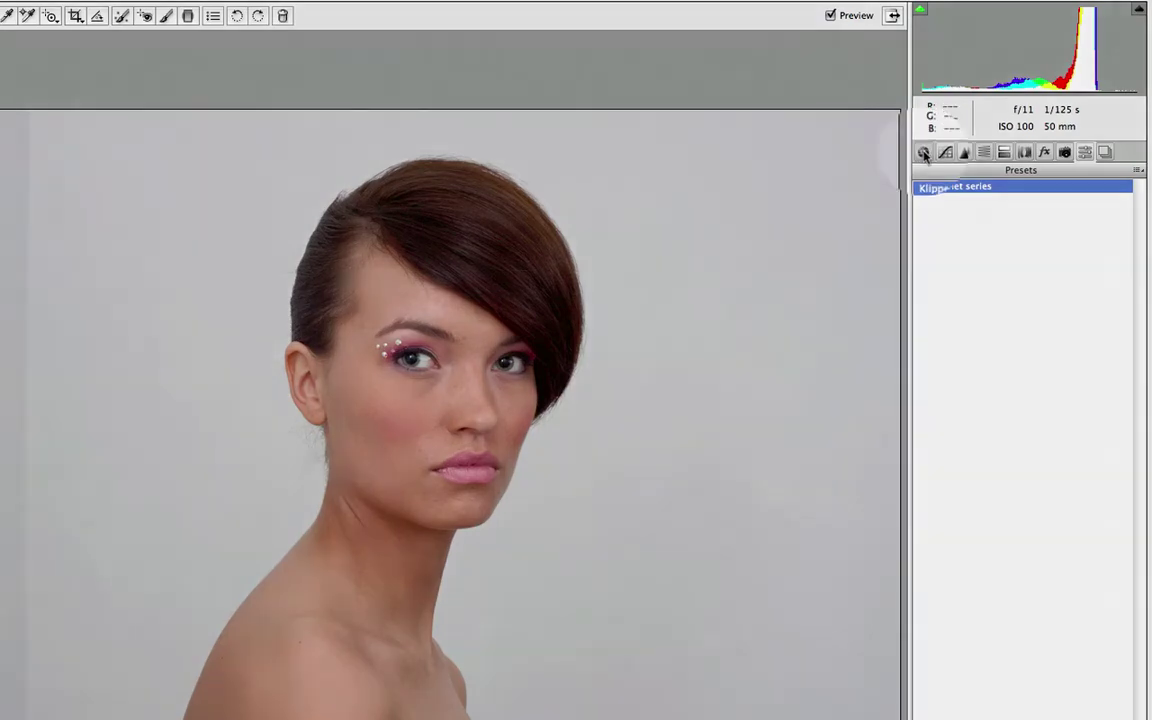
click(924, 153)
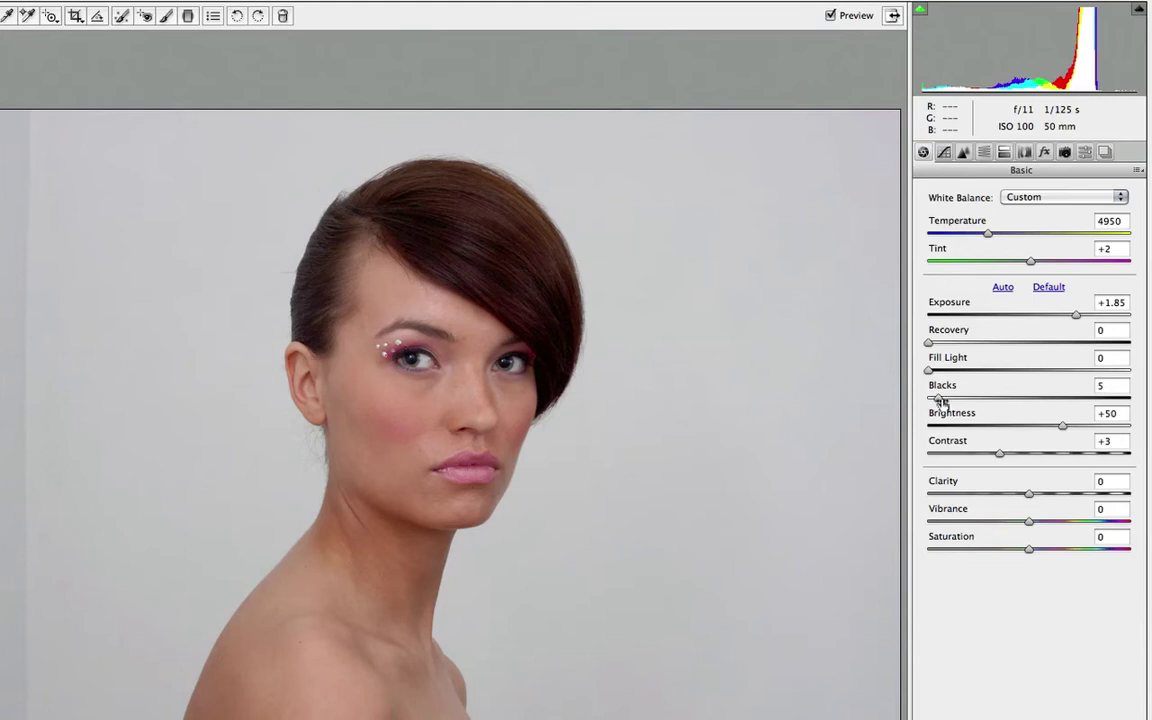
- Try a Blacks value of 4 and set it back to 5
double_click(1099, 386)
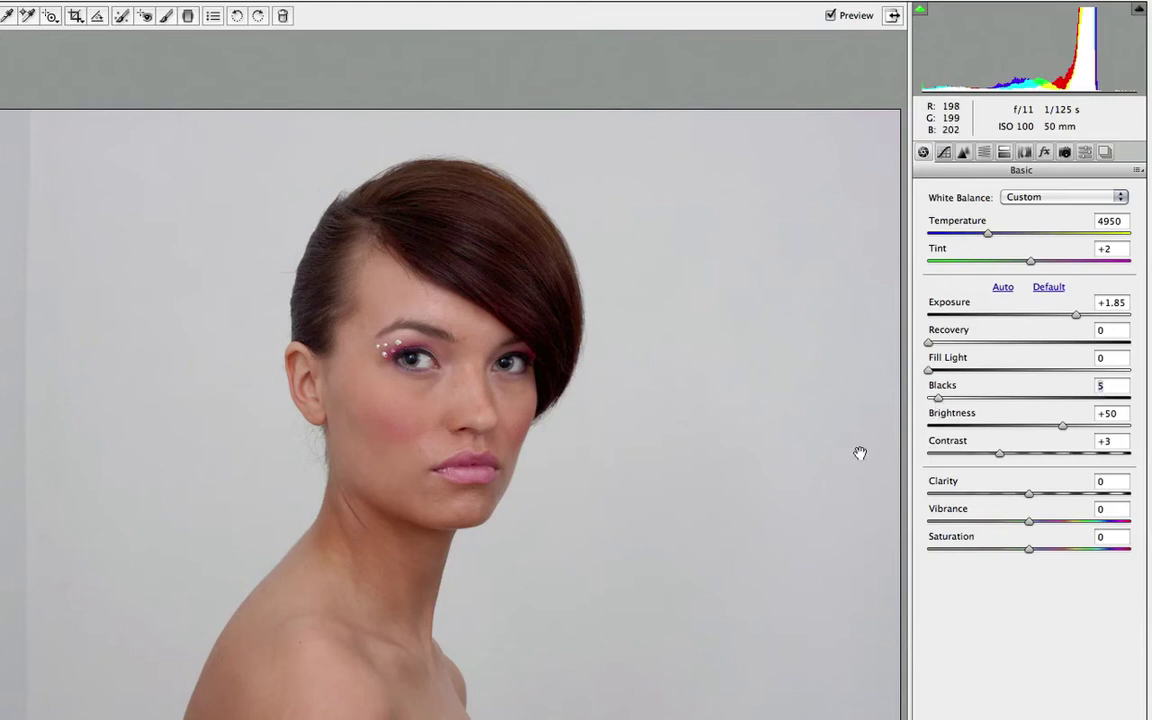
key(Down)
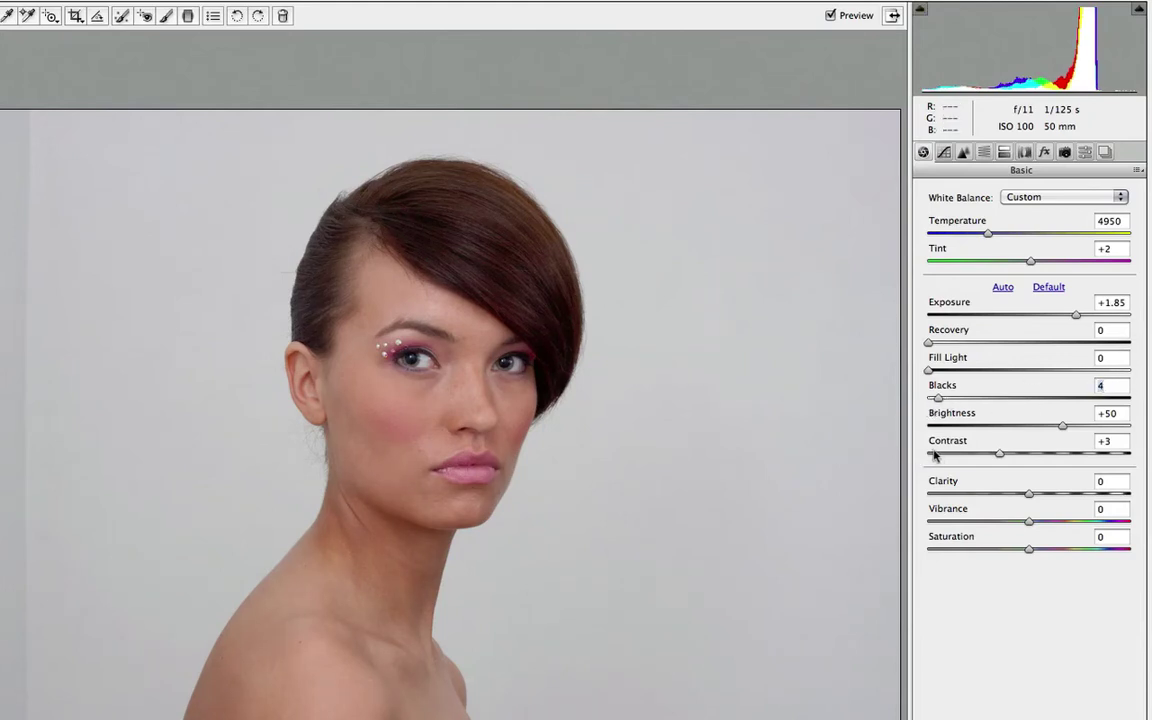
text(5)
- Review the saved presets and the snapshots stored with the portrait
click(1085, 152)
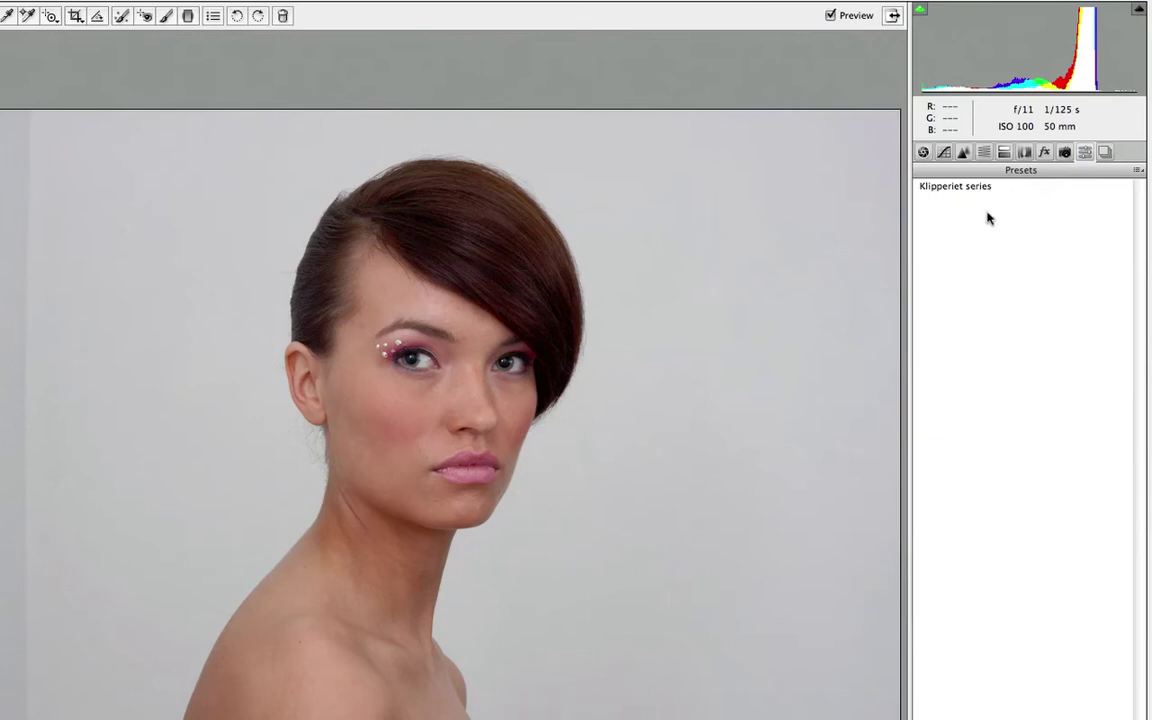
click(1104, 152)
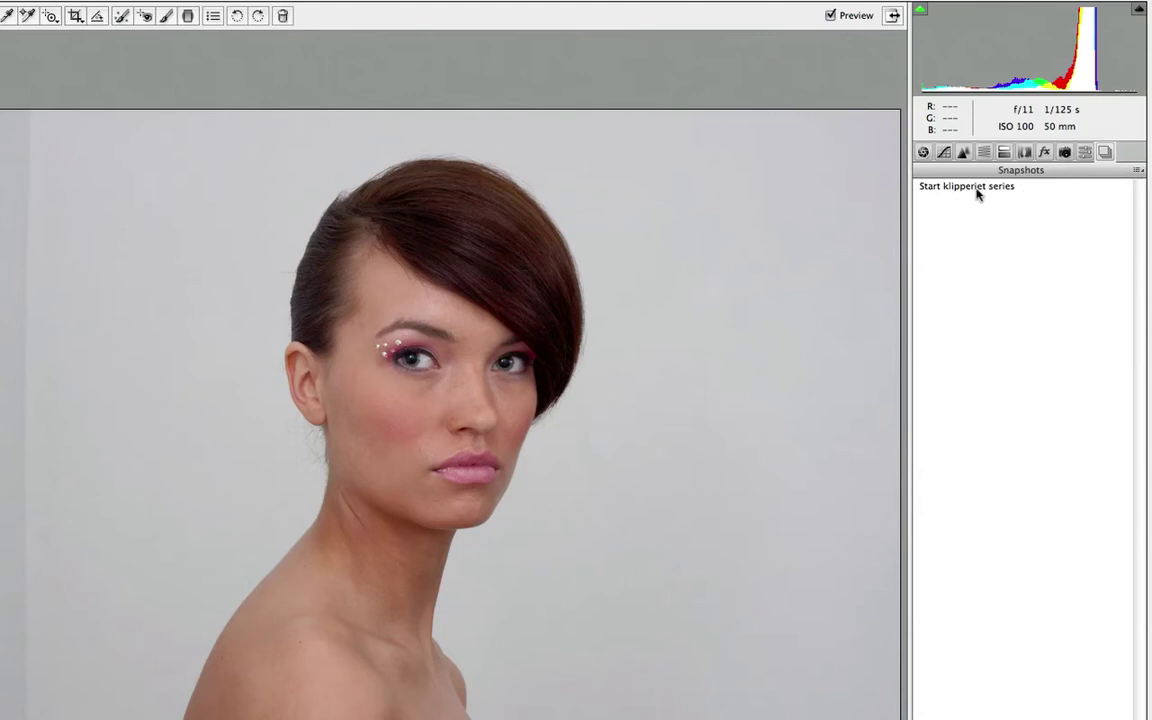
click(945, 153)
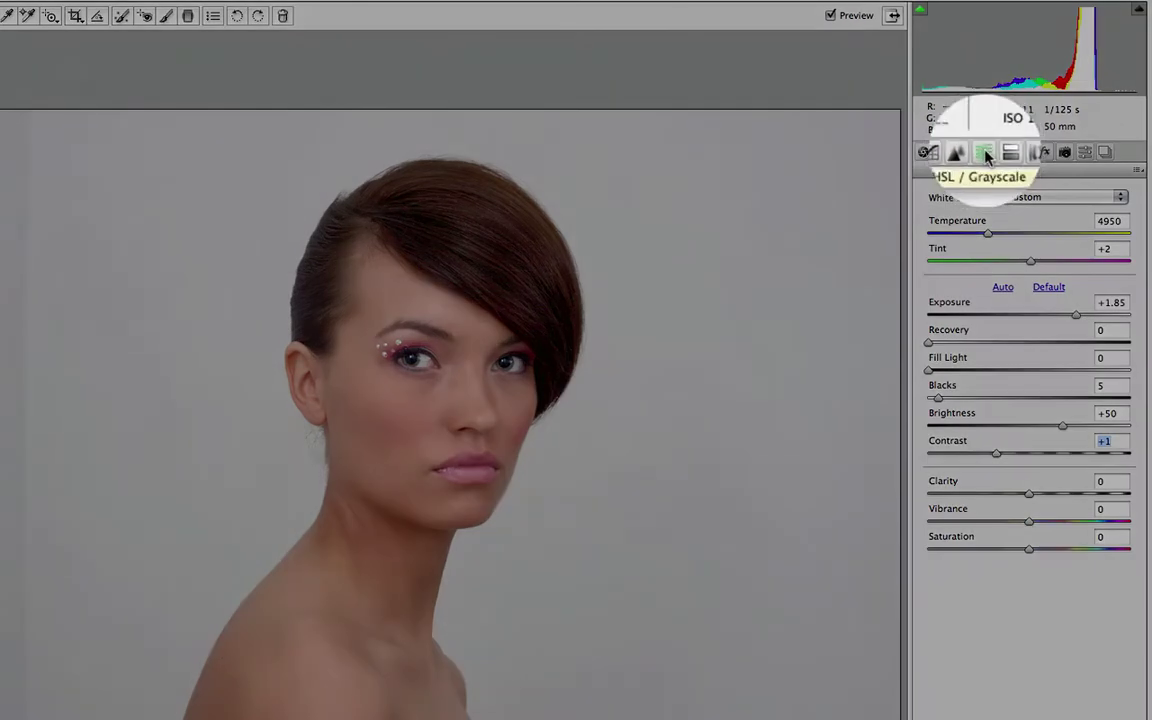
- Set the Oranges luminance to +5 in the HSL adjustments to brighten the skin
click(985, 155)
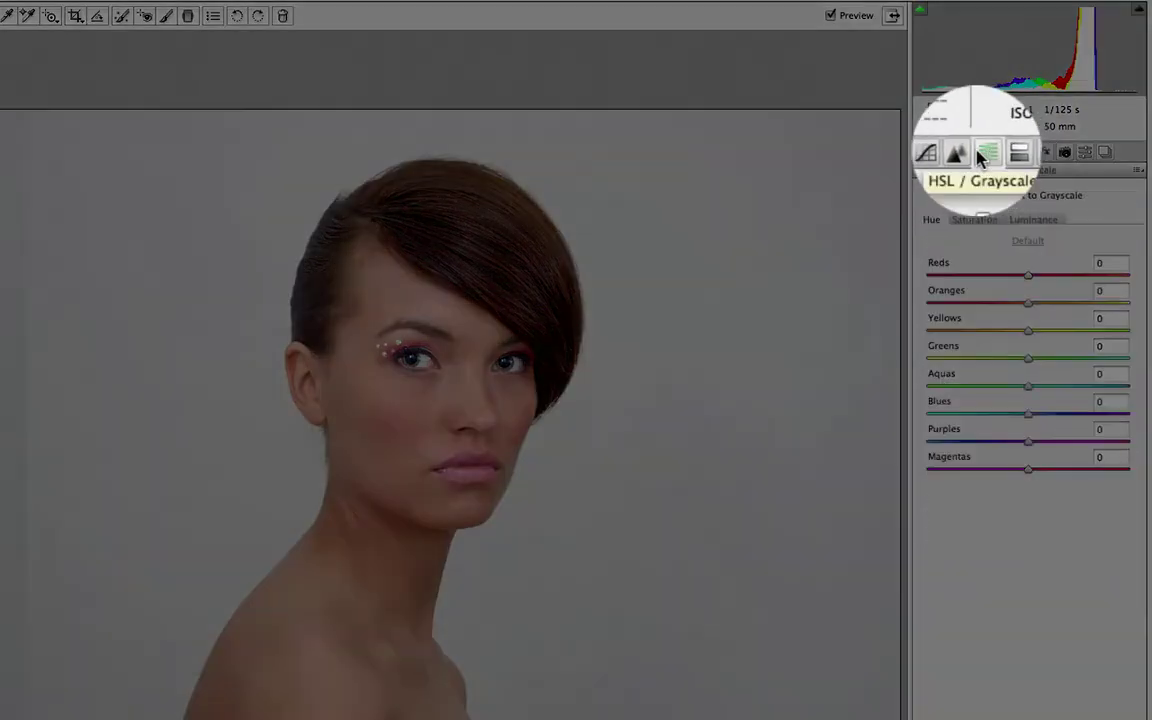
key(super+equal)
key(super+equal)
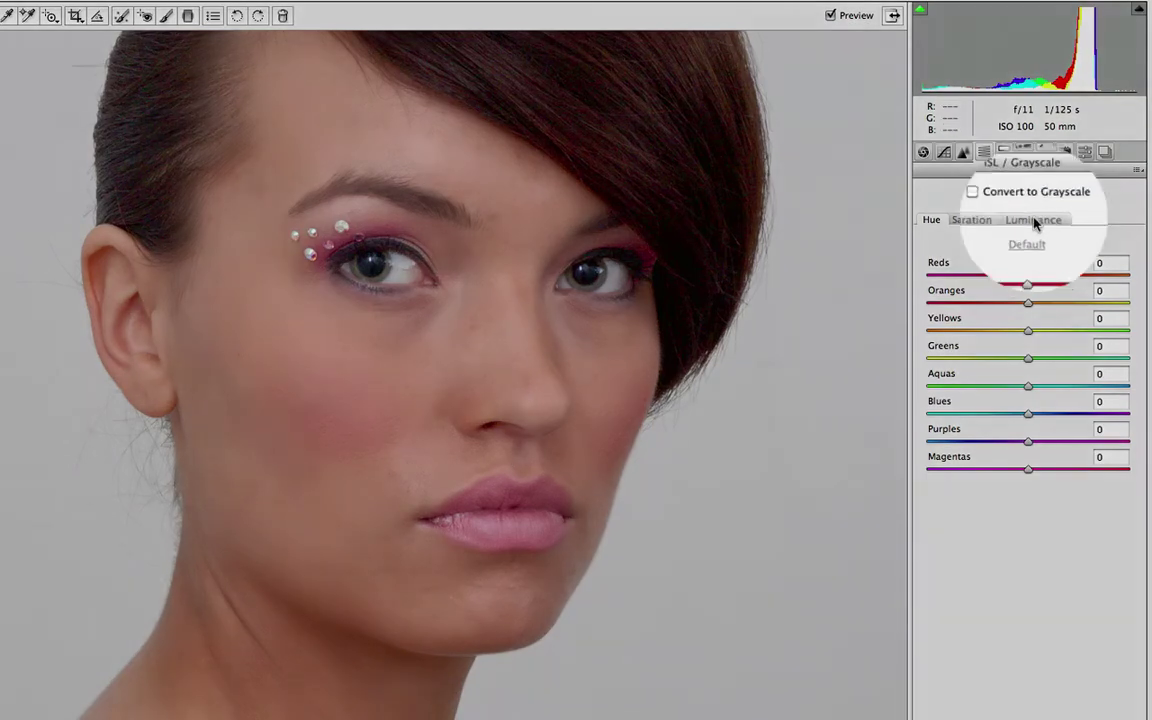
click(1035, 221)
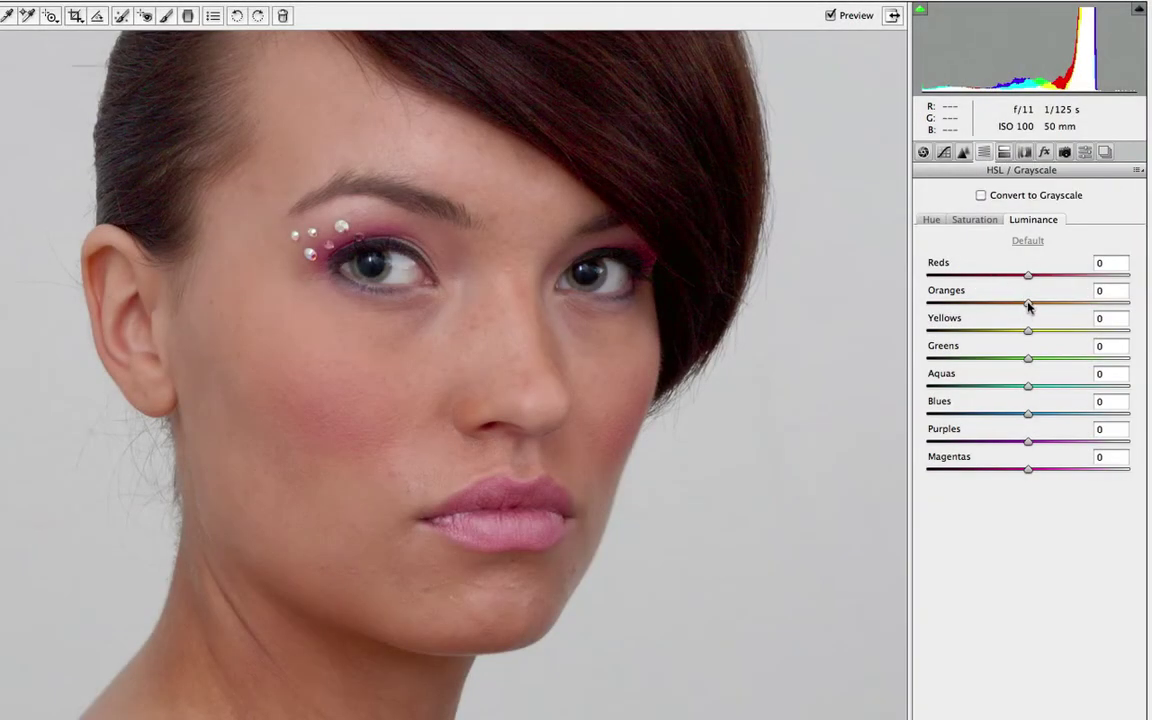
drag(1028, 304, 1037, 305)
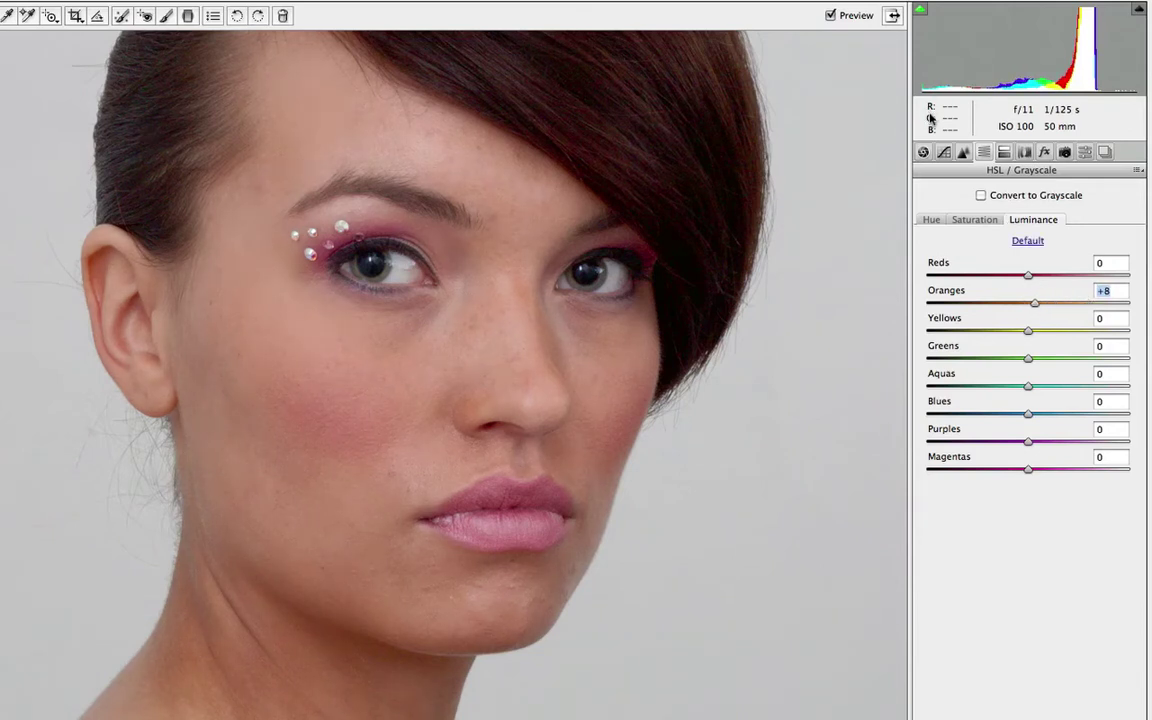
key(Down)
key(Down)
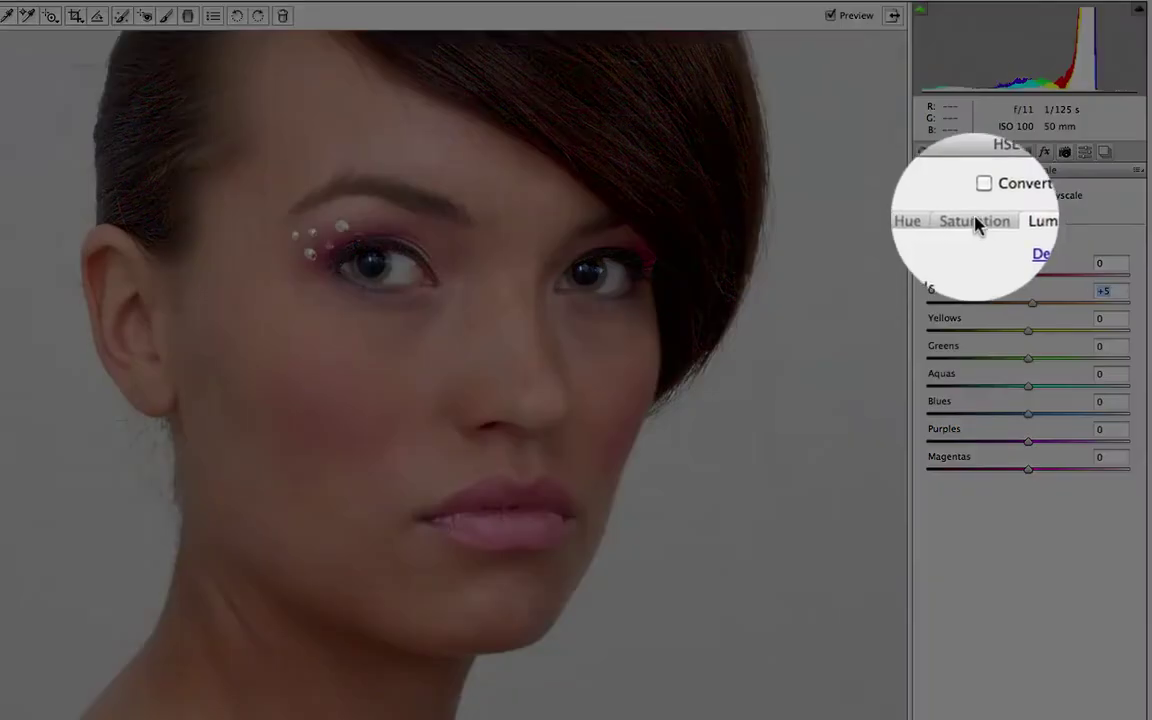
- Reduce the Oranges saturation to -10 in the HSL adjustments
click(974, 219)
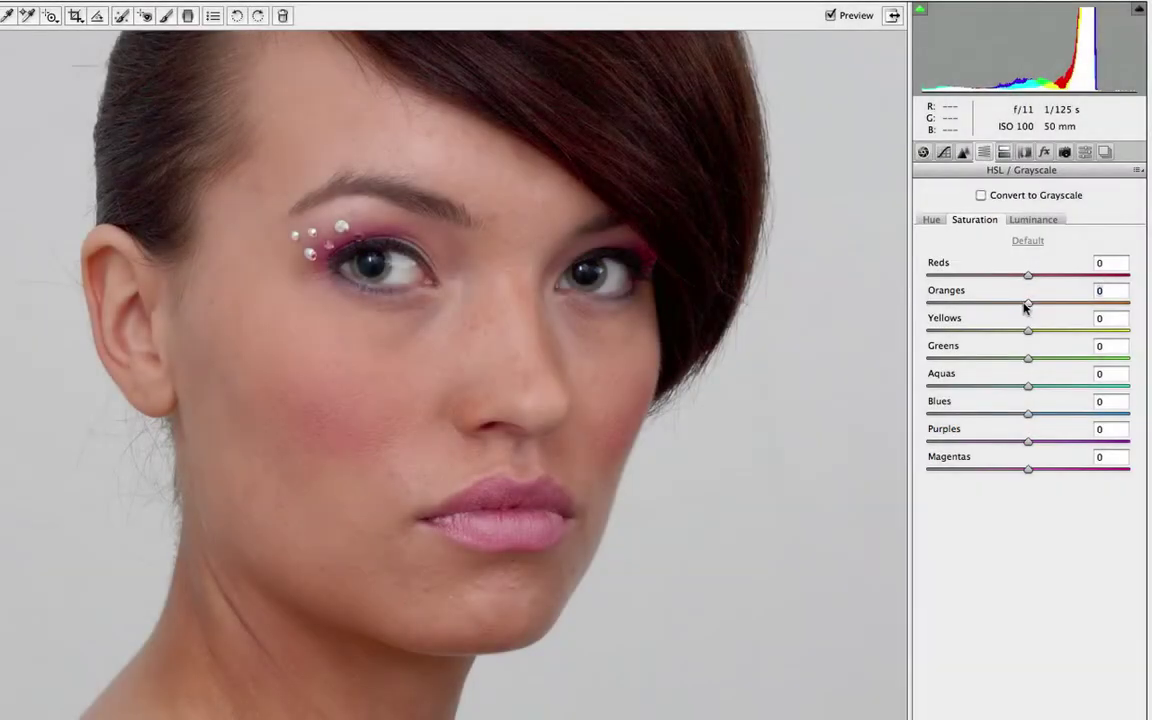
drag(1024, 308, 1021, 306)
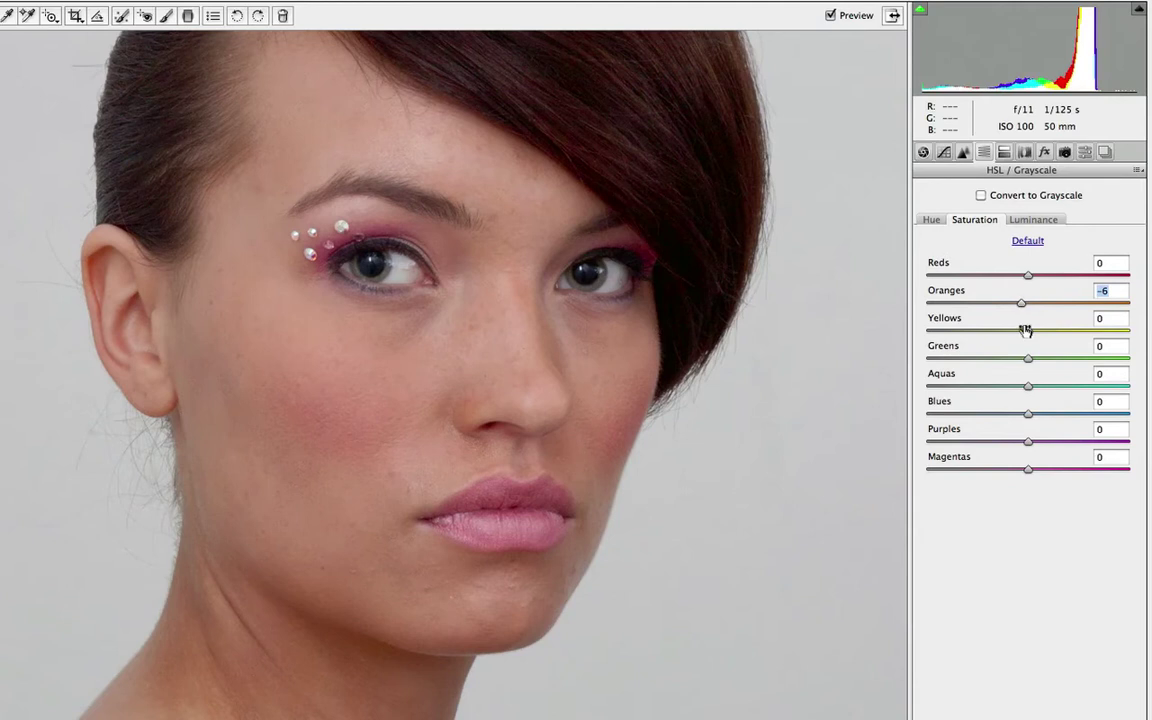
key(Down)
key(Down)
- Raise the Reds saturation to +18 to strengthen the lips and makeup
click(1030, 277)
click(1034, 278)
drag(1037, 280, 1047, 280)
drag(1047, 277, 1049, 272)
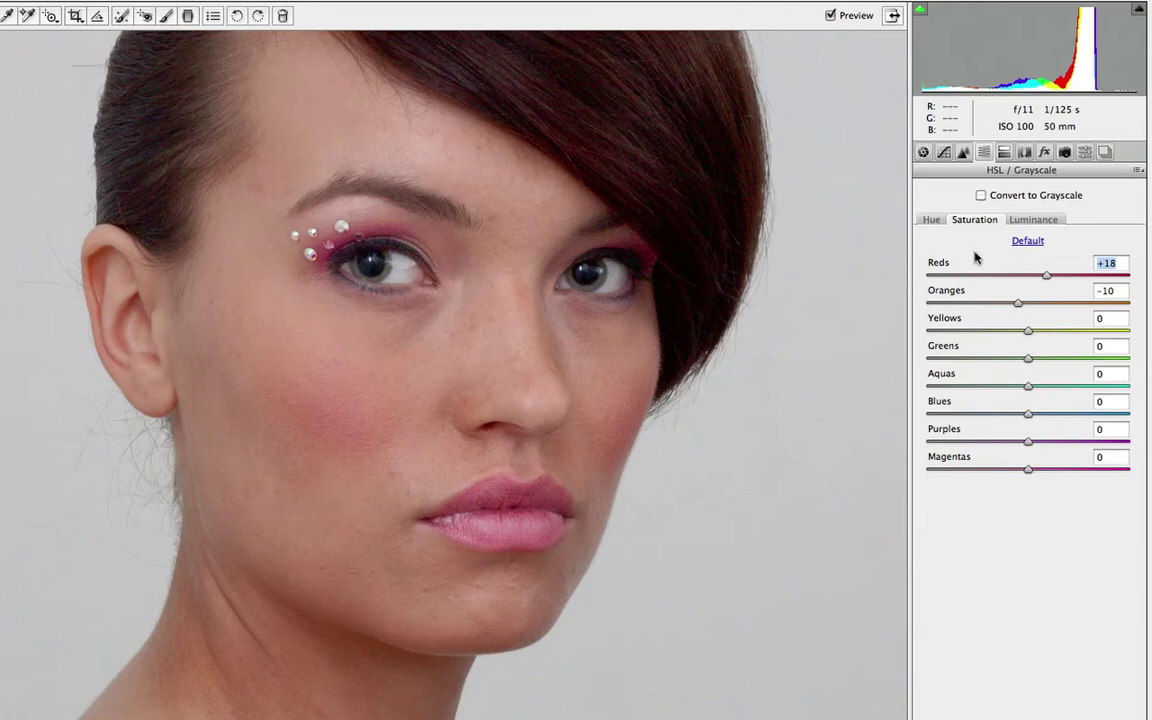
- View the hair and eyes at 100% and set the Luminance noise reduction to 30
click(964, 152)
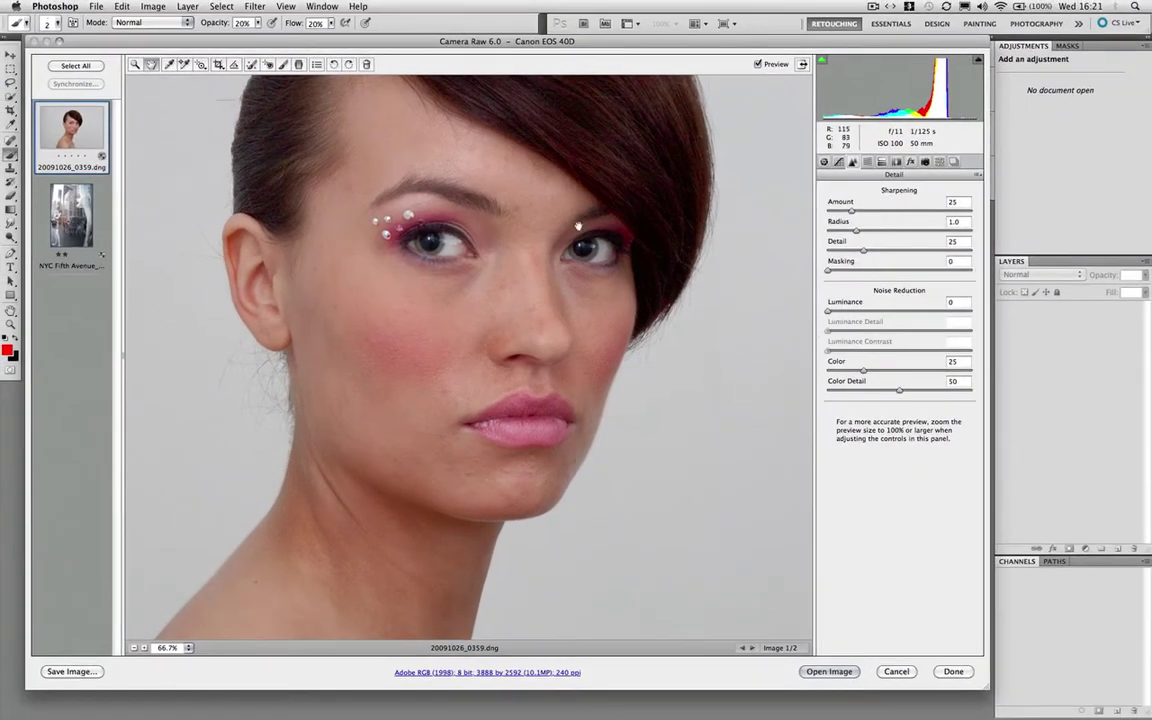
drag(573, 298, 575, 386)
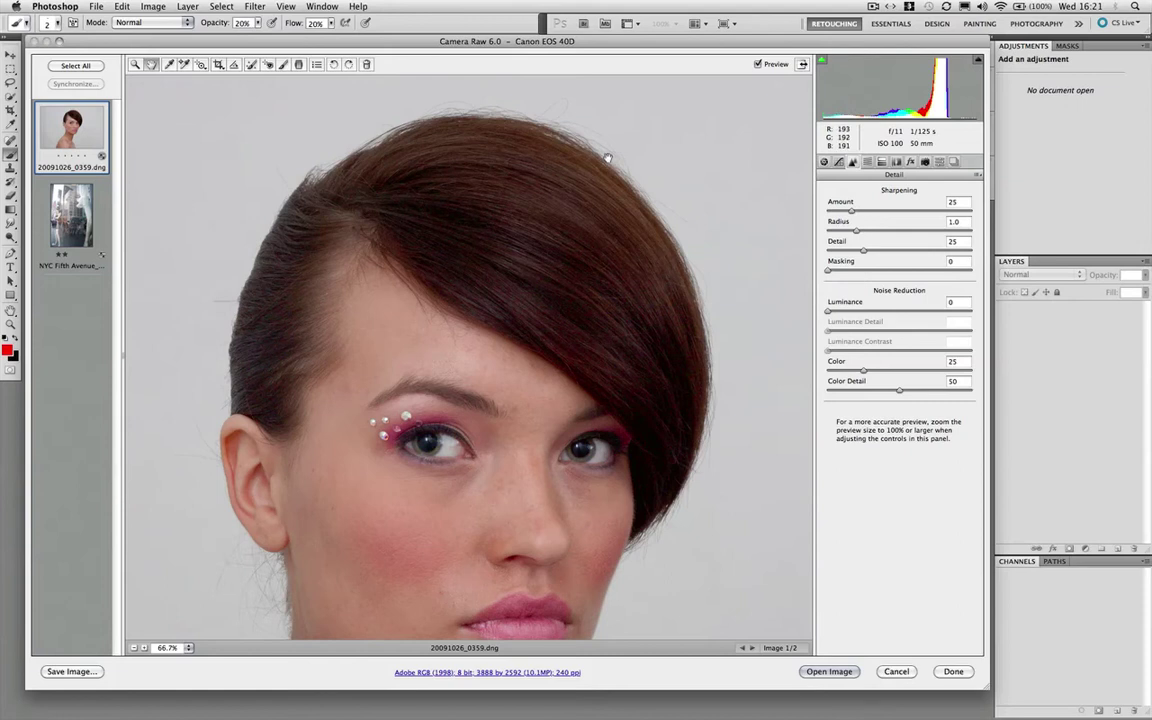
key(alt)
key(alt+super+0)
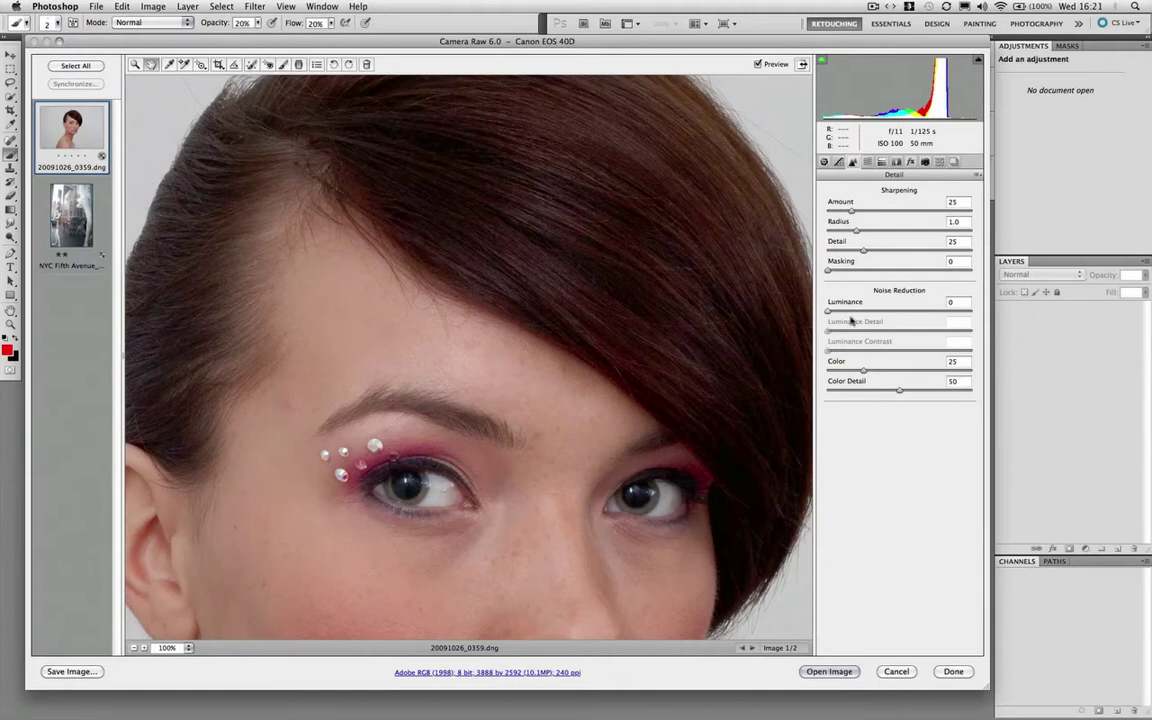
drag(834, 313, 887, 293)
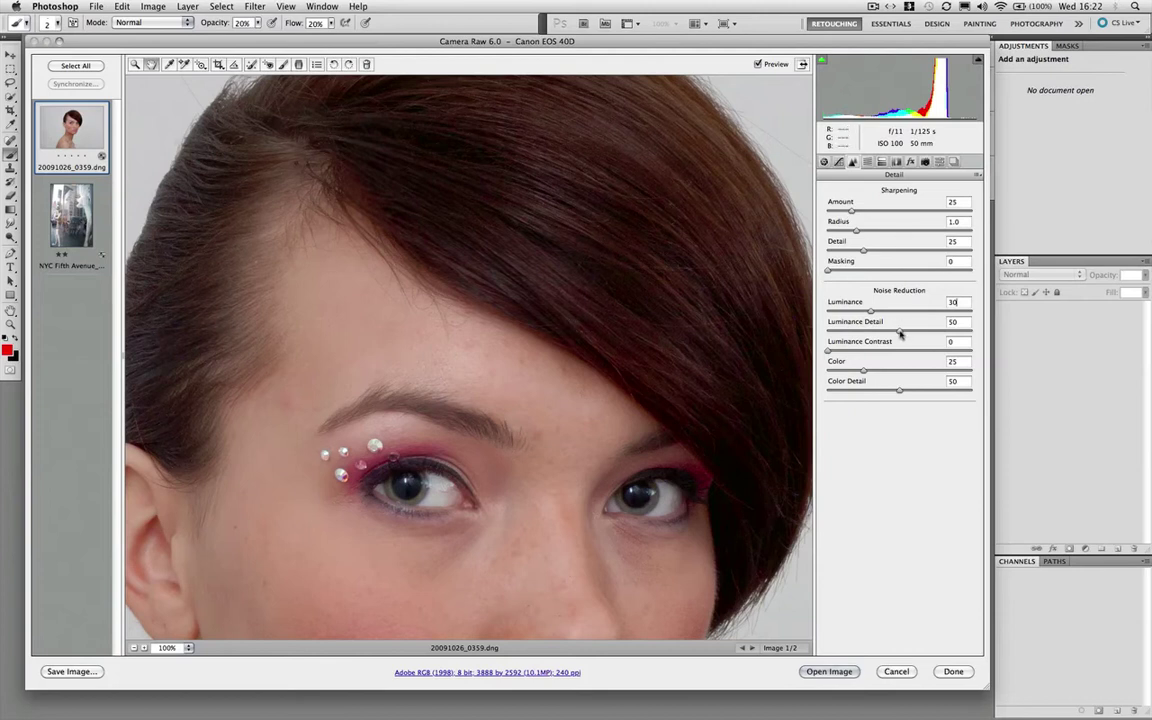
- Set Luminance Detail to 70 and Luminance Contrast to 15 in the noise reduction settings
key(Tab)
drag(918, 331, 922, 331)
text(7)
drag(836, 353, 840, 354)
drag(843, 352, 848, 352)
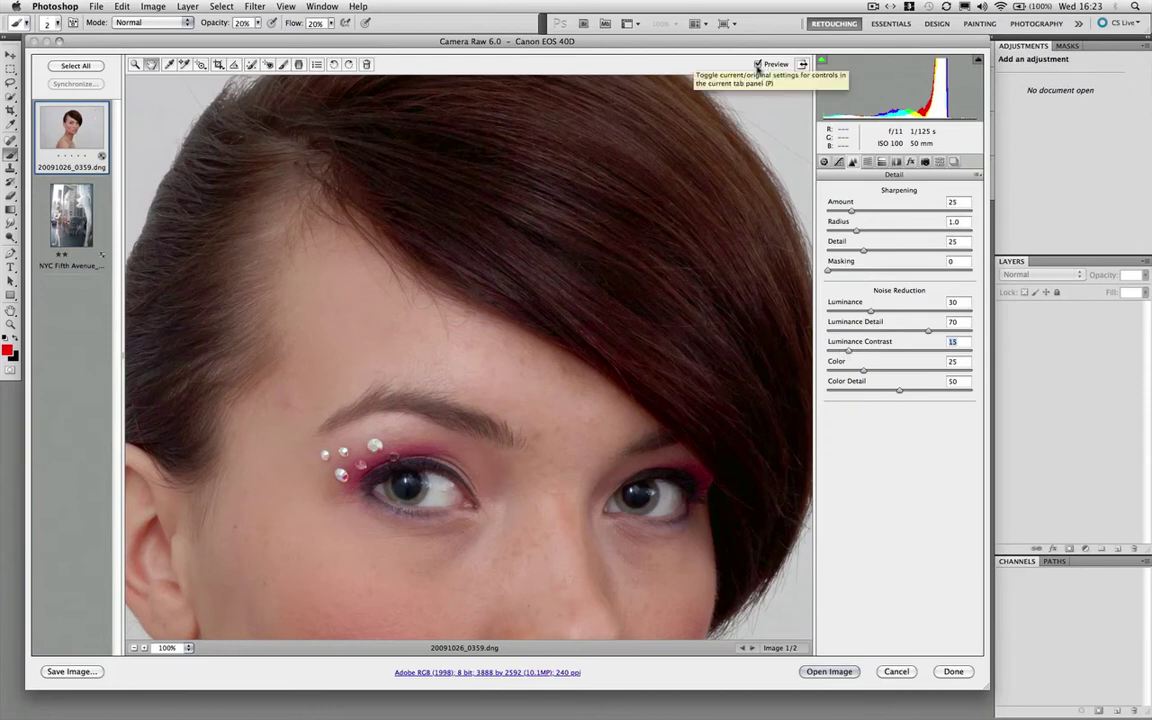
key(p)
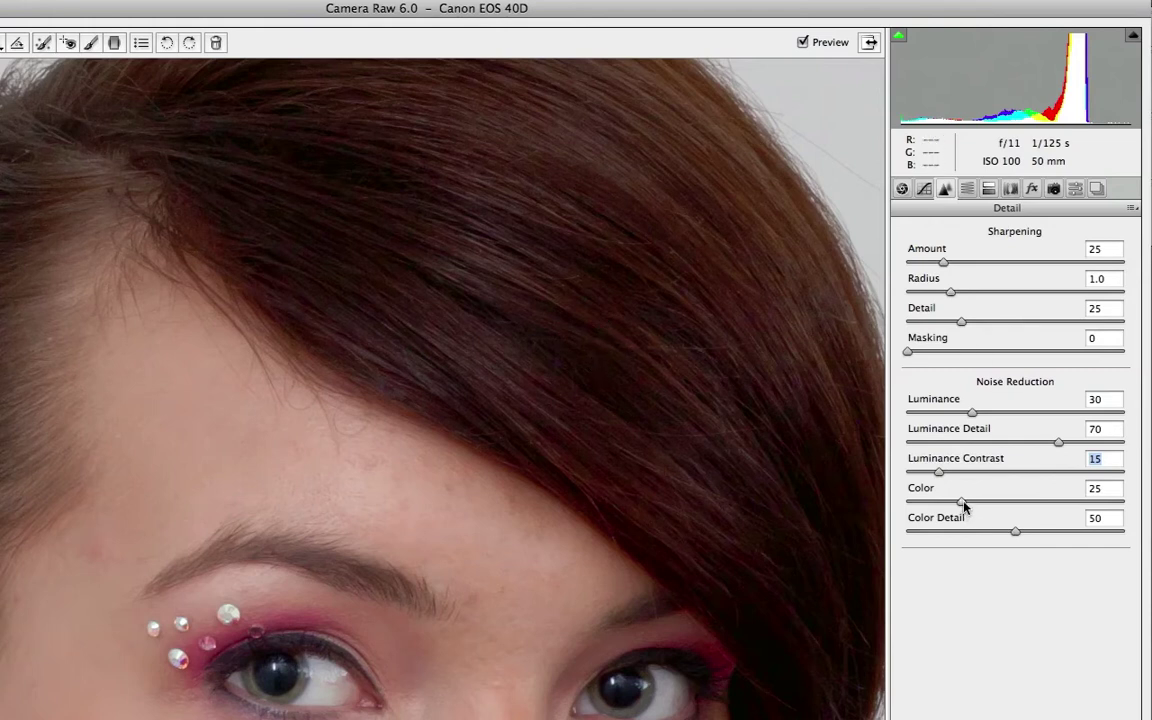
- Set the Color noise reduction to 40 and Color Detail to 75
drag(962, 506, 997, 501)
drag(1016, 533, 1072, 530)
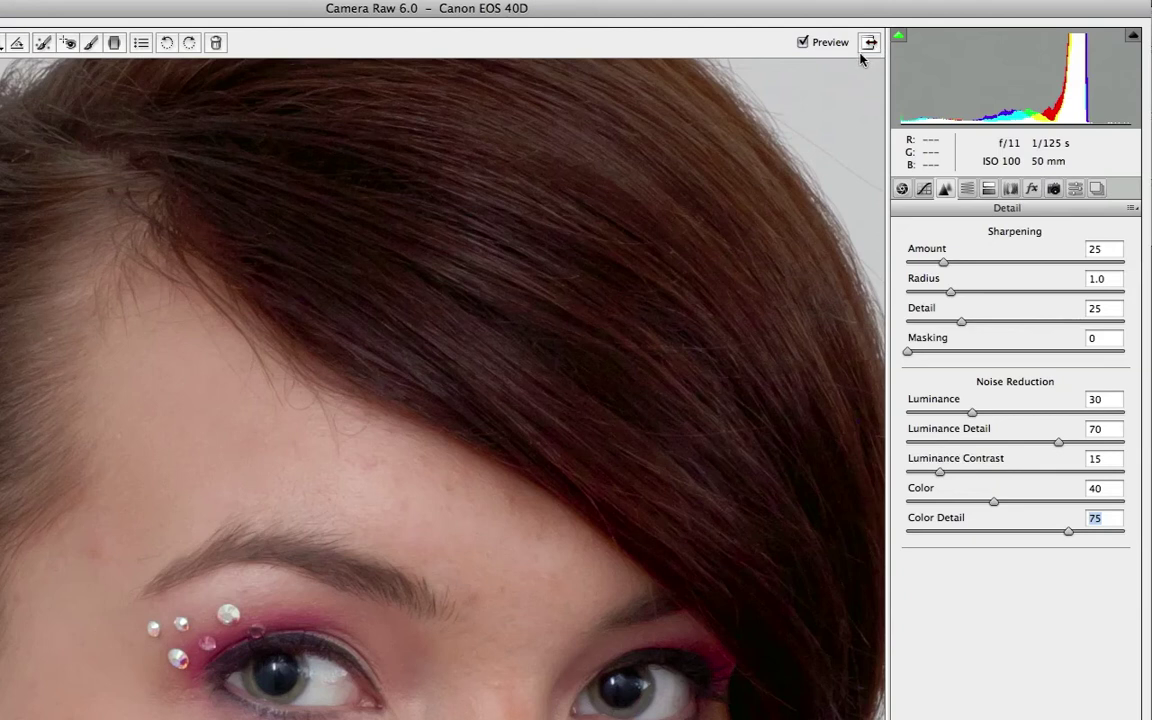
- Compare the hair and face with and without the noise reduction applied
key(p)
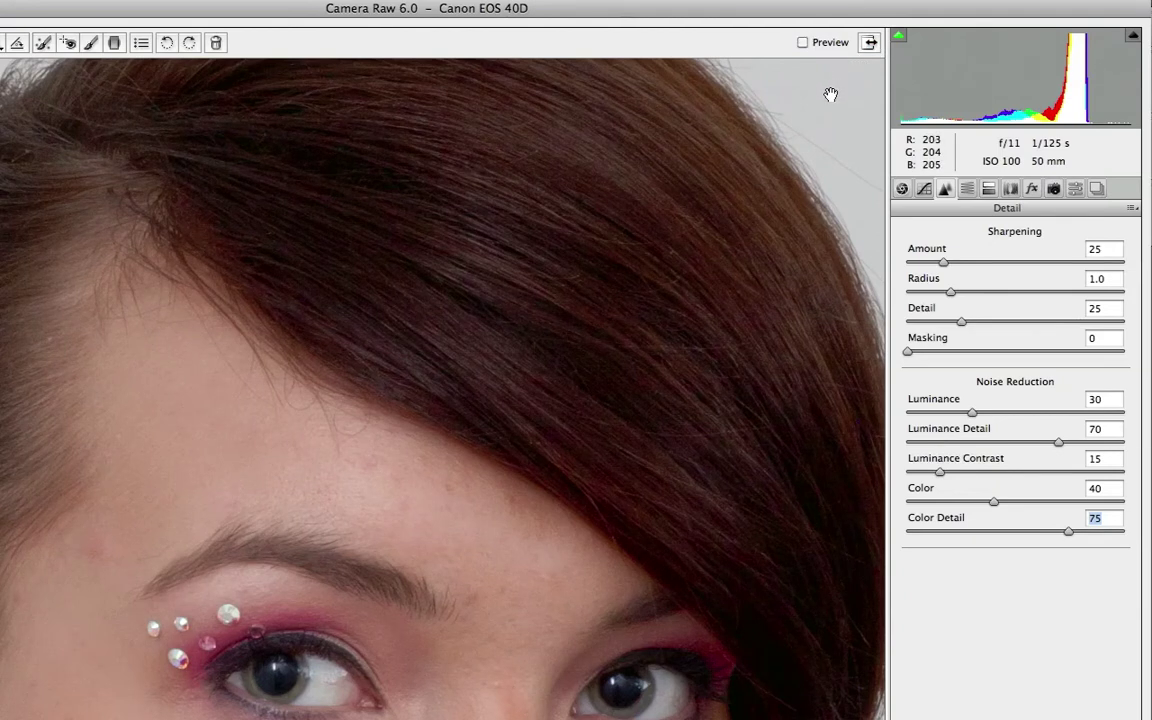
key(p)
drag(504, 488, 516, 316)
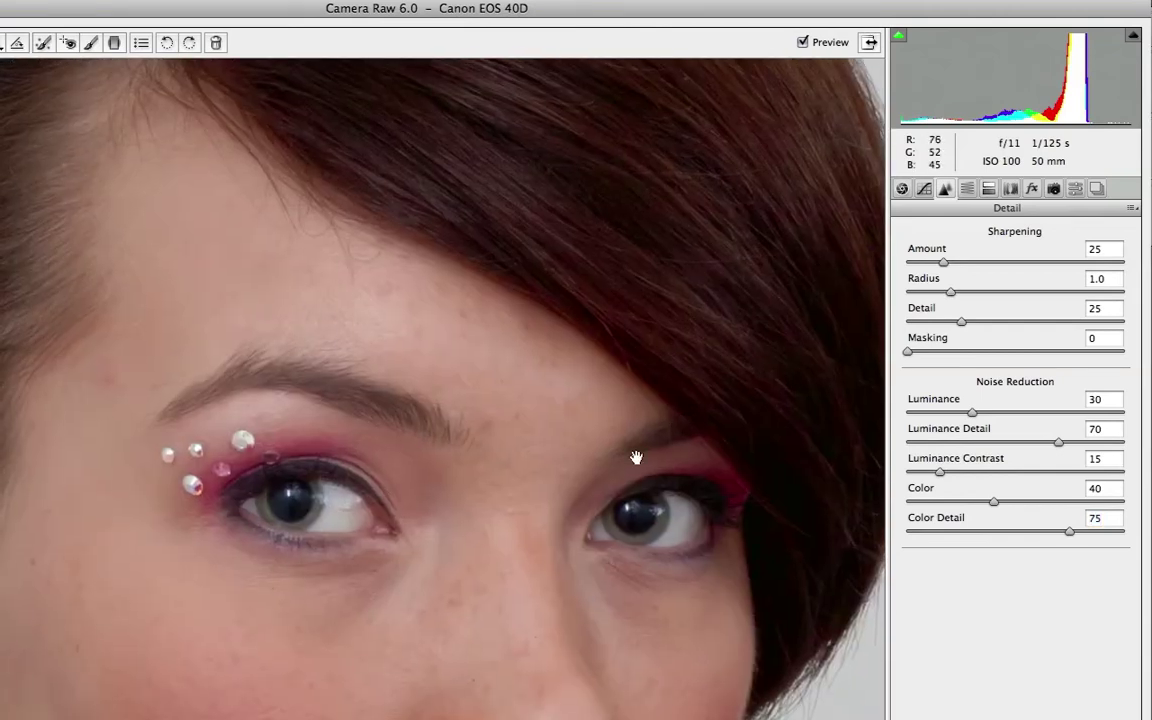
key(p)
key(p)
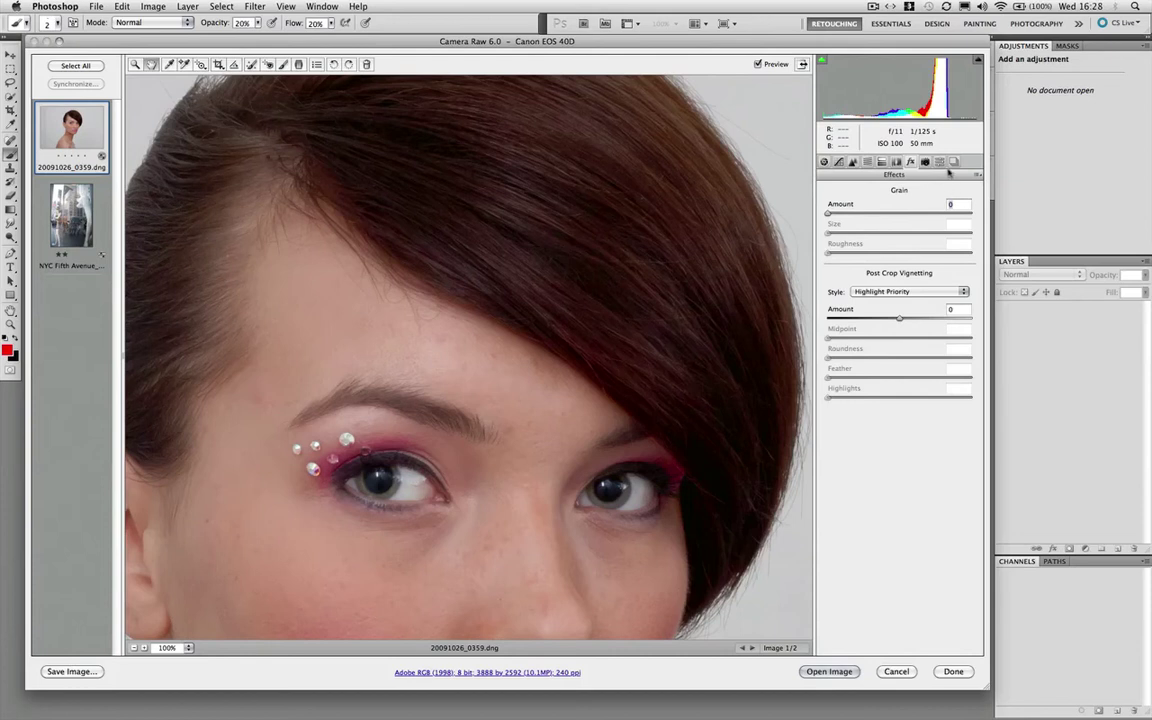
- Create a new named snapshot of the portrait's current settings
click(954, 162)
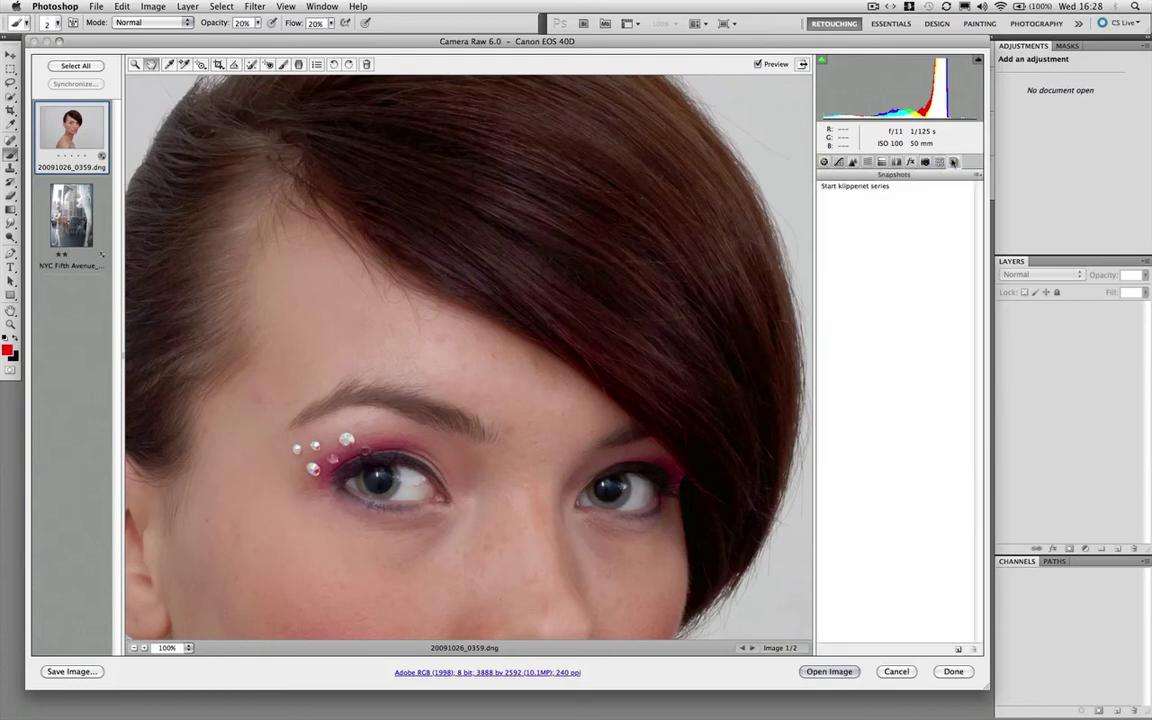
click(958, 650)
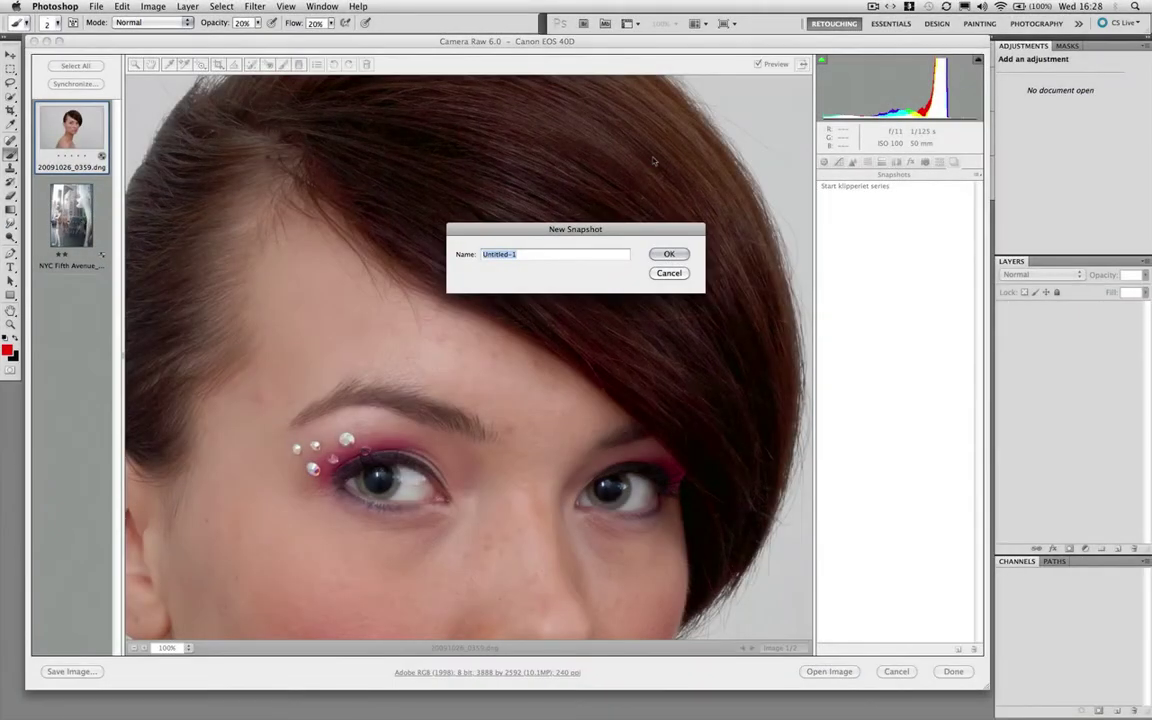
text(no)
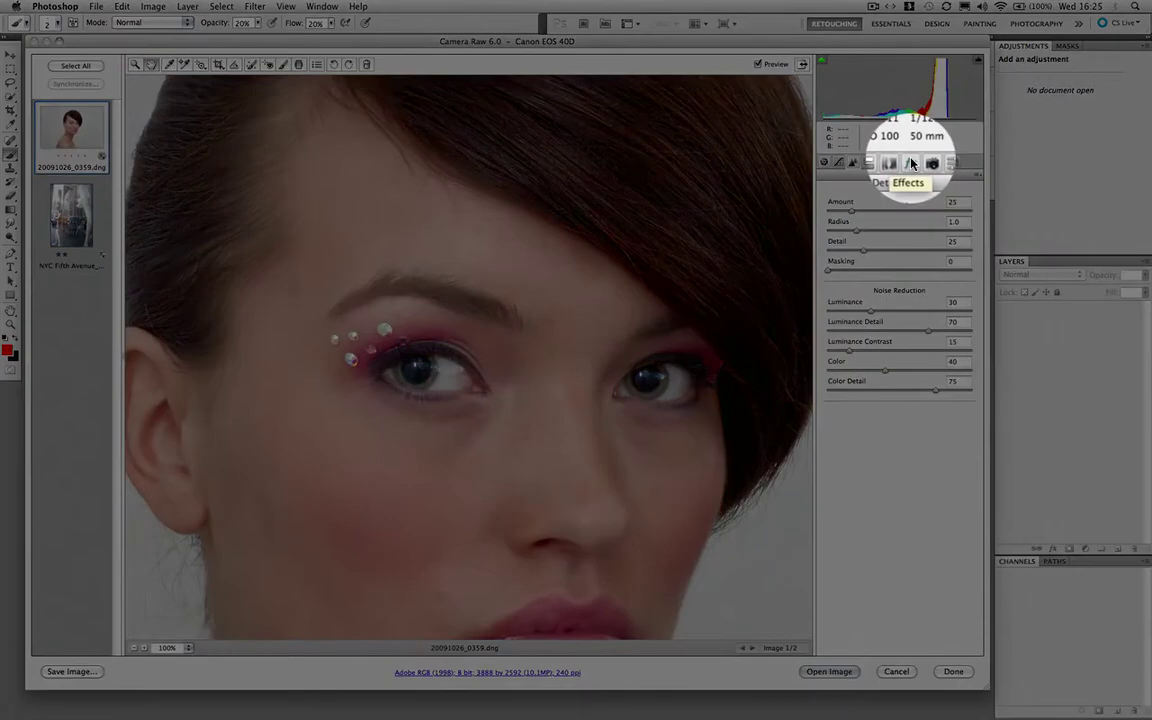
- Add grain to the portrait with an Amount of 53
click(910, 162)
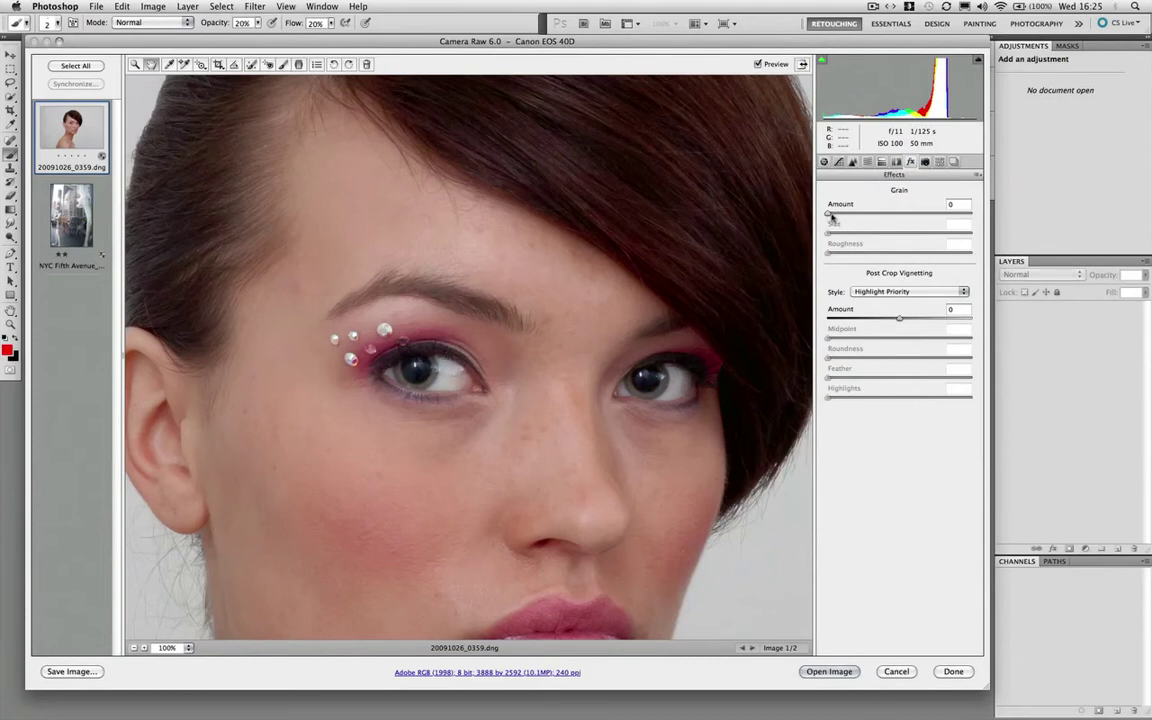
drag(831, 216, 912, 204)
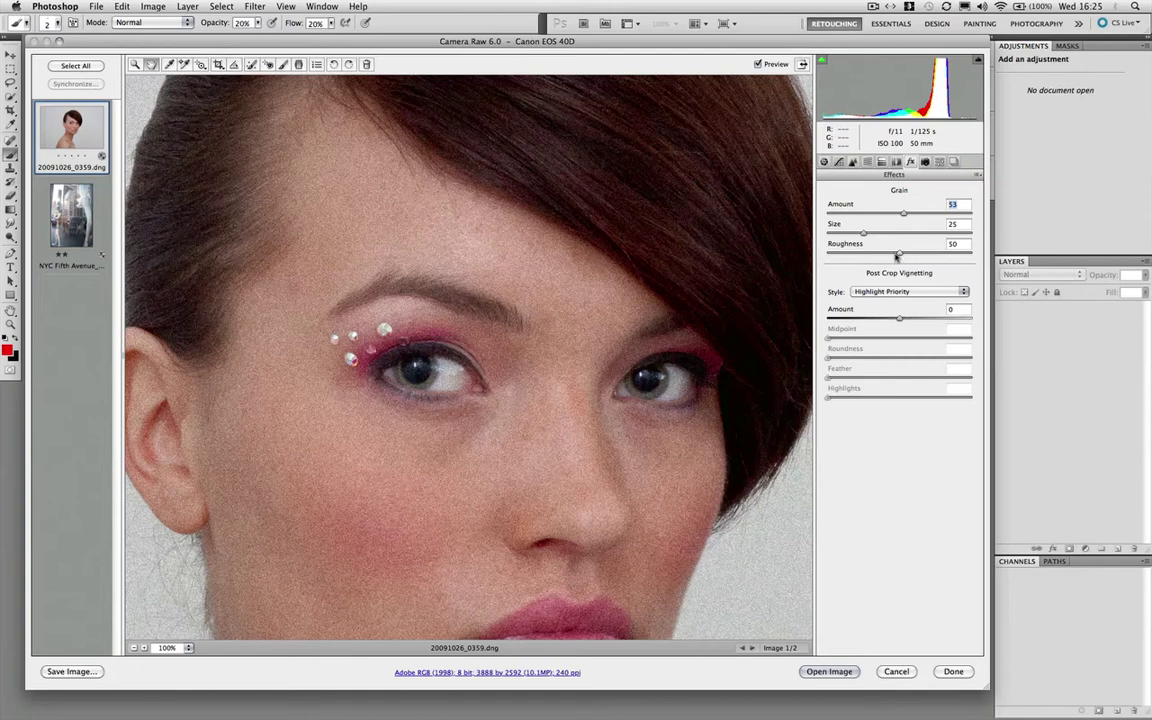
- Refine the portrait's grain to an Amount of 15, a Size of 10 and a Roughness of 70
drag(897, 255, 930, 255)
drag(862, 233, 849, 234)
drag(903, 213, 865, 215)
text(1)
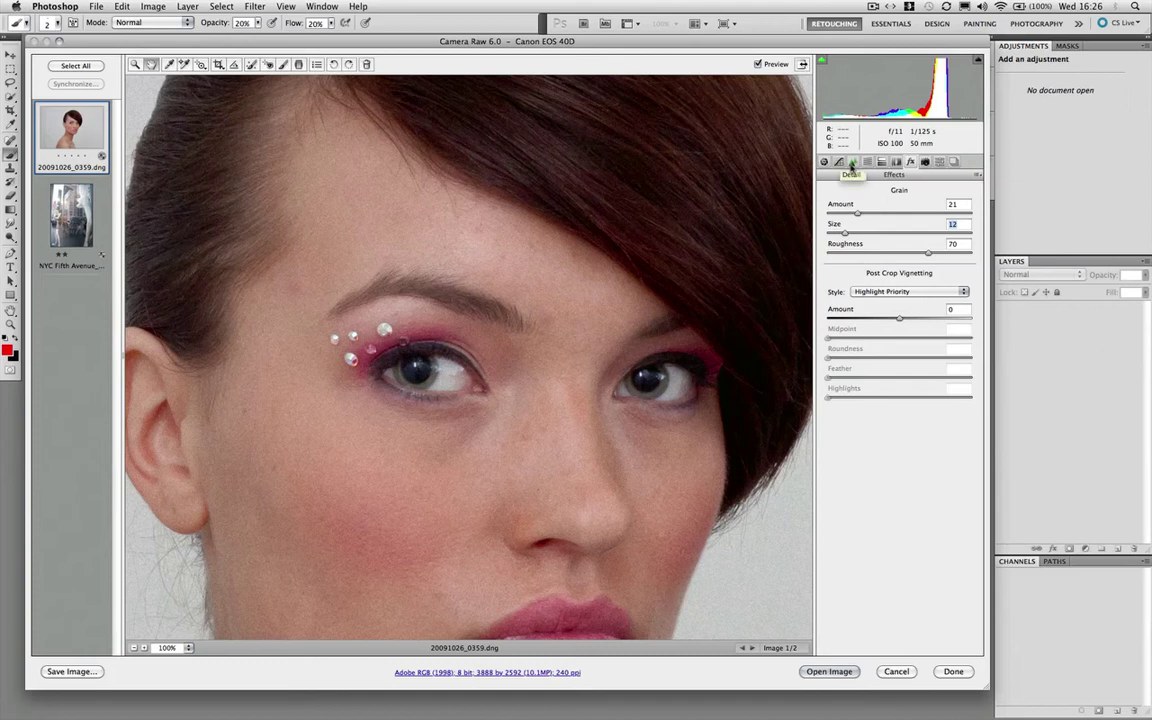
text(0)
click(852, 214)
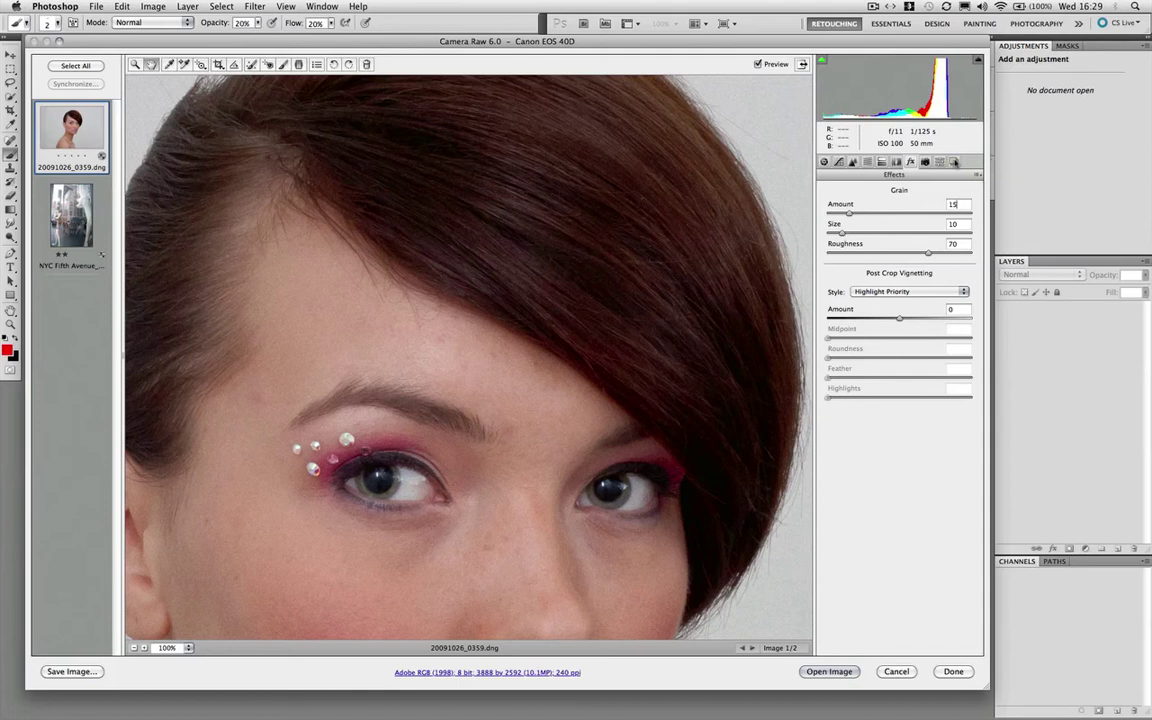
- Save the portrait's current settings as a new snapshot named "grain"
click(953, 162)
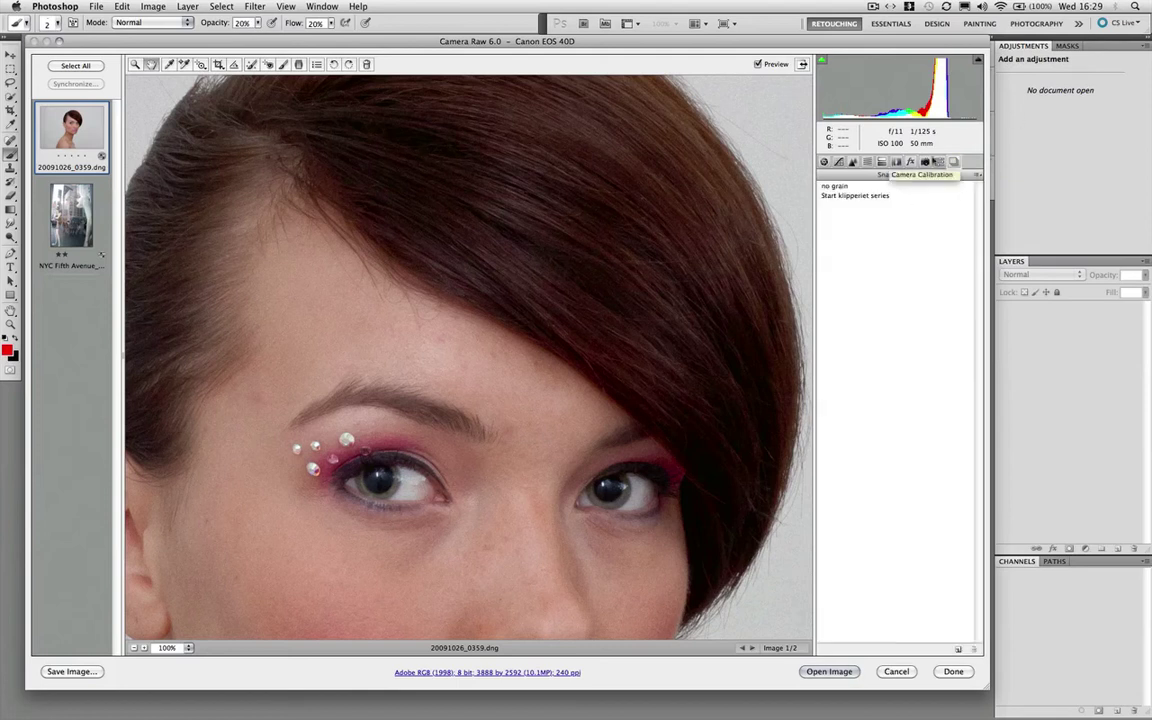
click(958, 649)
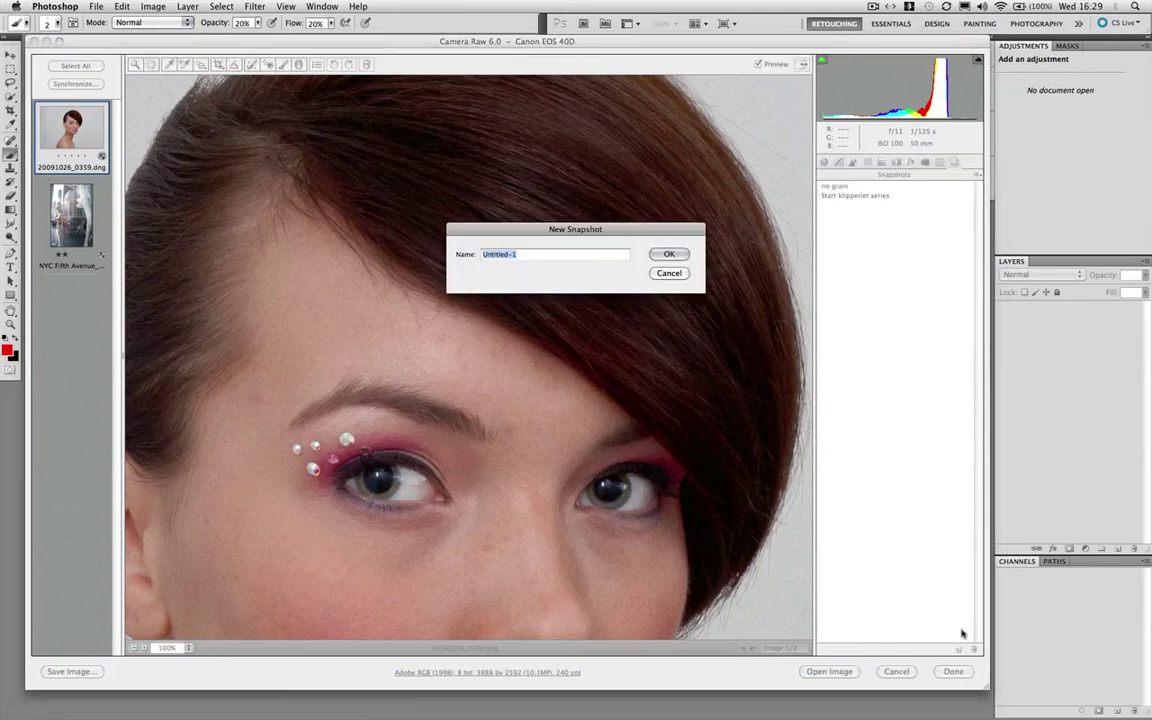
text(grain)
key(Return)
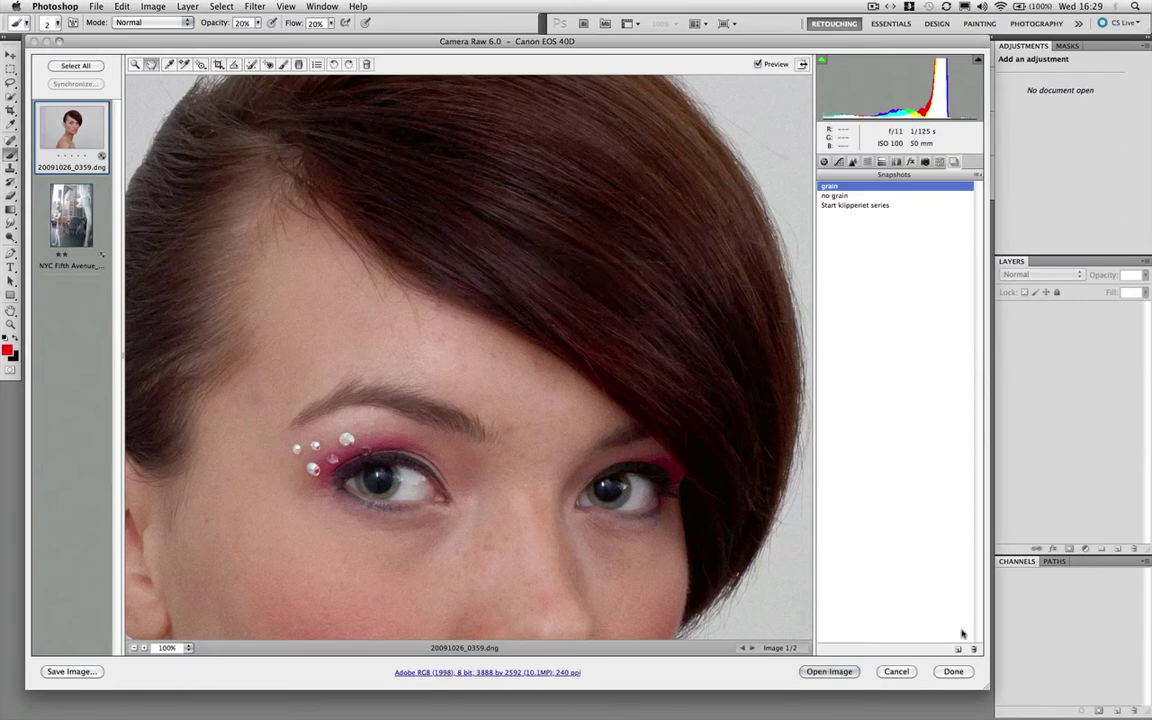
- Compare the "no grain" and "Start klipperiet series" snapshots with "grain", finishing with the "grain" snapshot applied
click(838, 196)
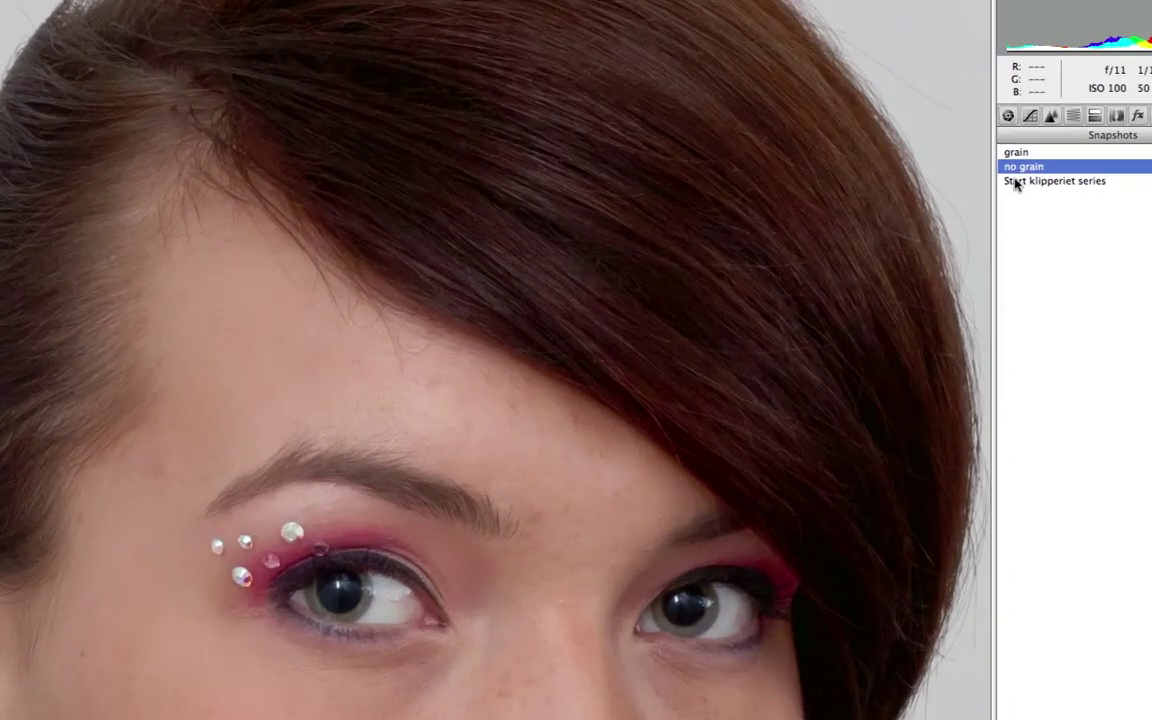
click(828, 206)
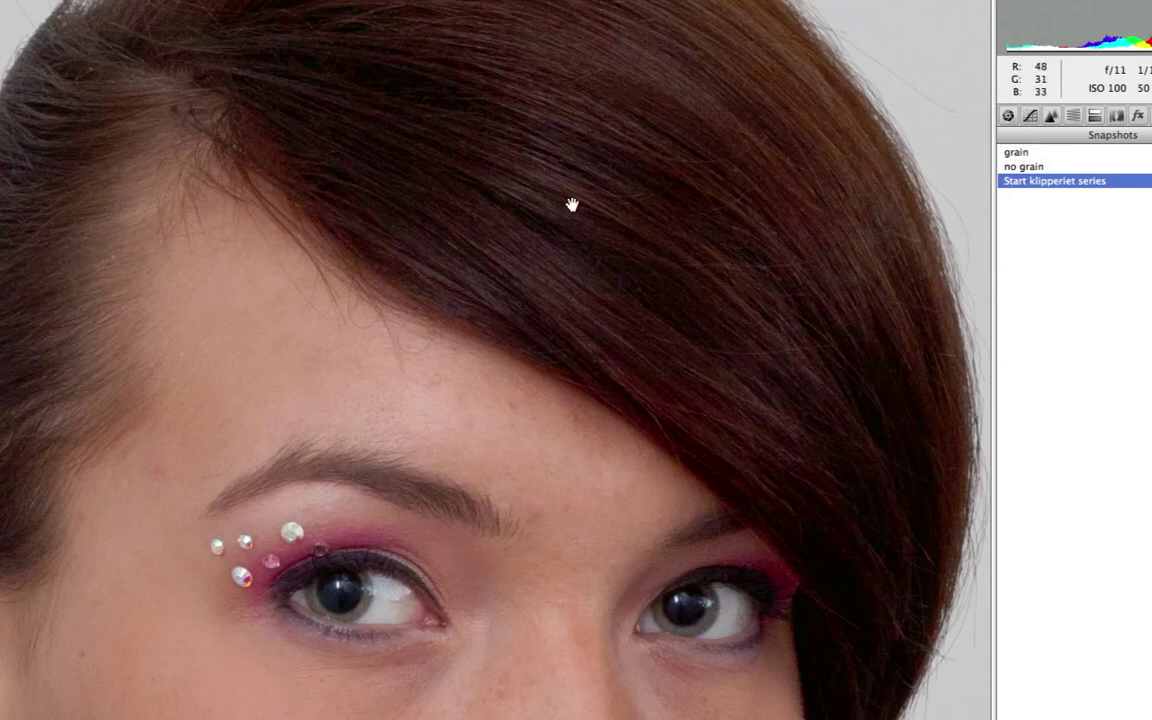
click(1014, 151)
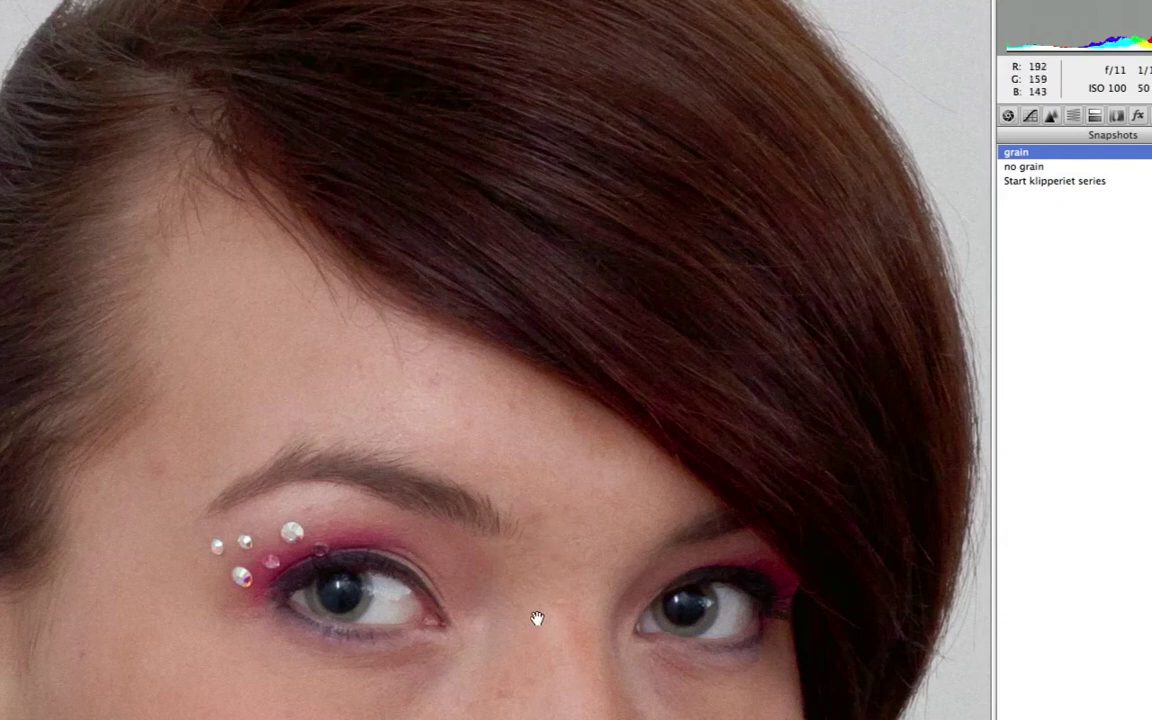
click(1036, 183)
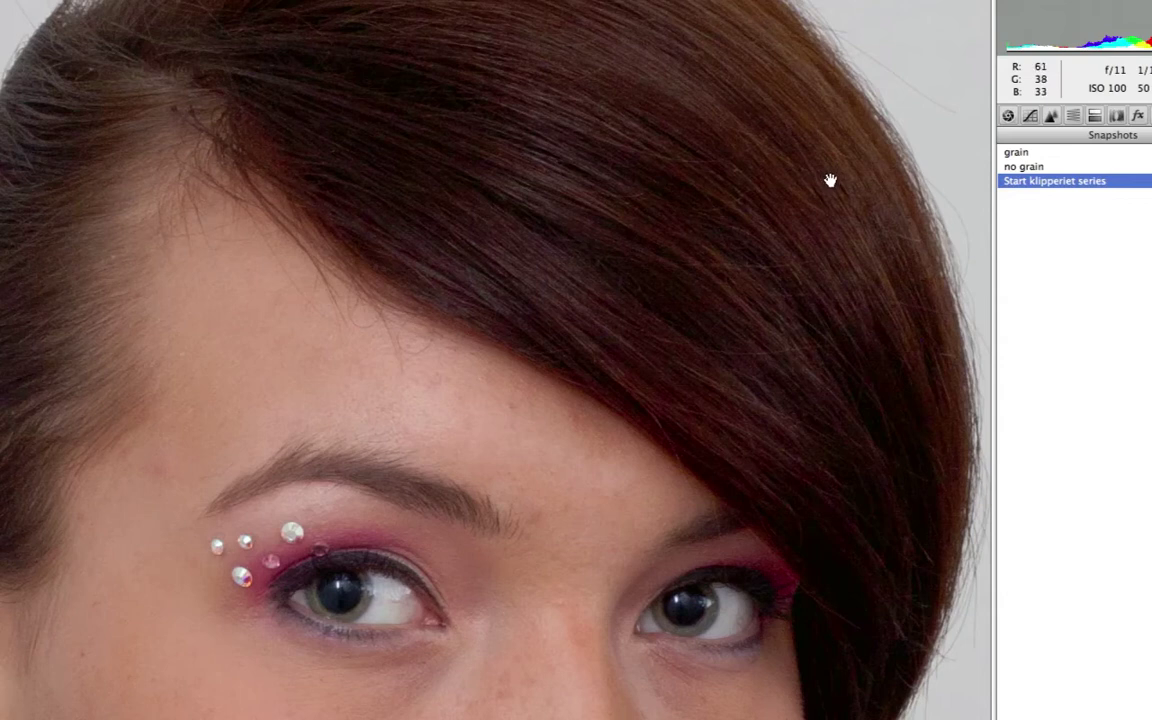
click(1020, 154)
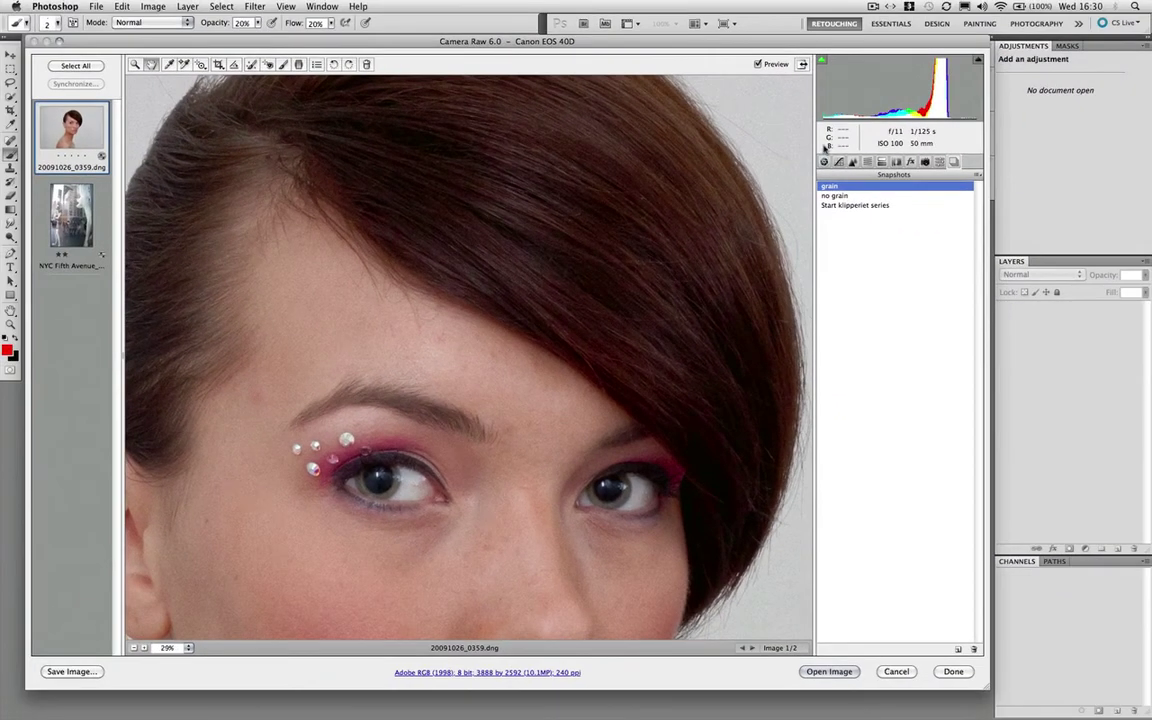
- Crop the portrait around the model to an upright frame of about 2256 by 2564 pixels
key(super+0)
click(219, 66)
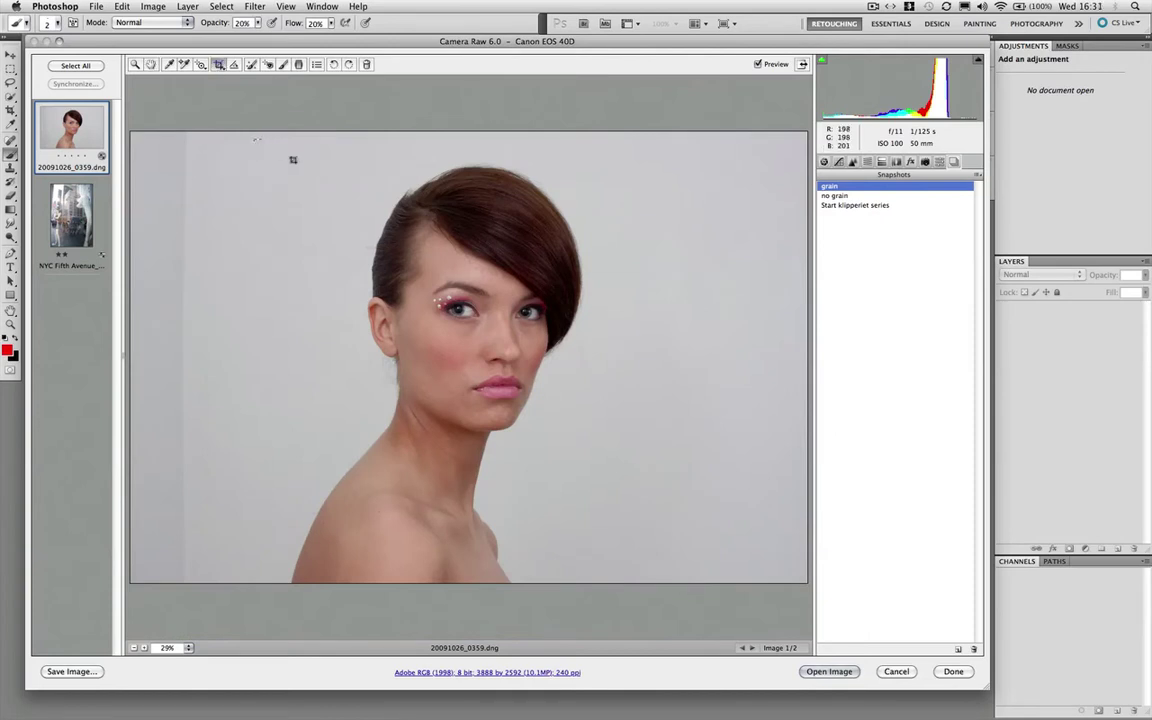
drag(255, 139, 647, 580)
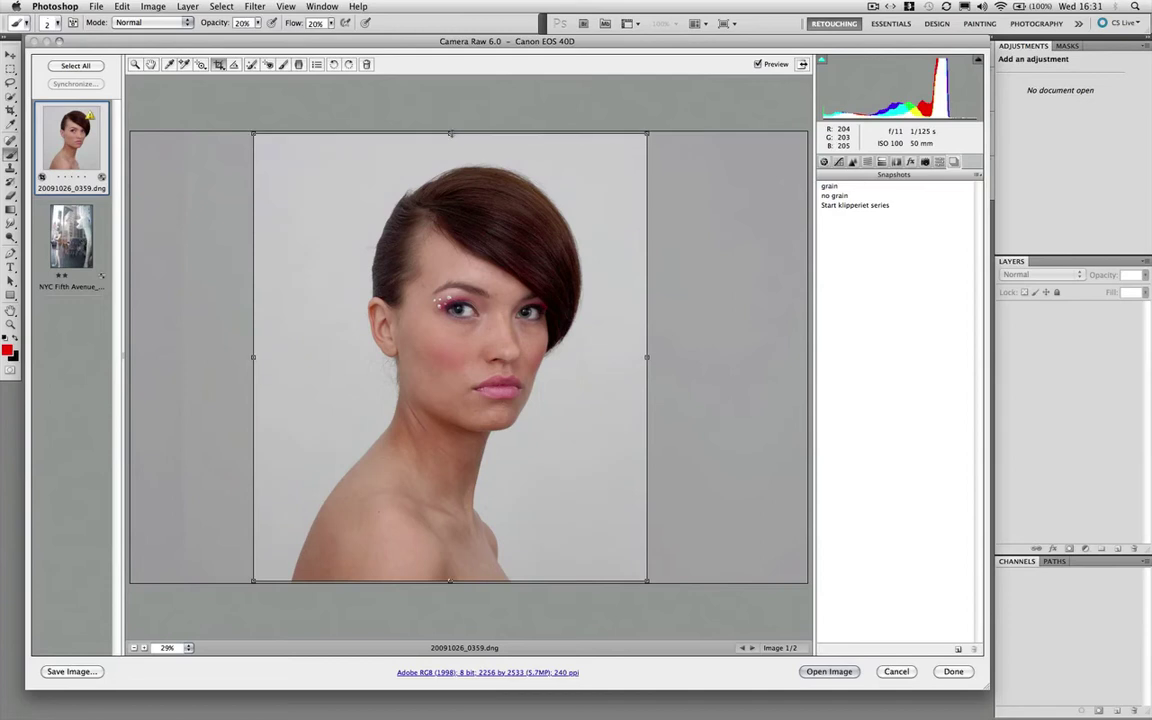
- Add a post-crop vignette with an Amount of +100, try the Color Priority style and settle on Paint Overlay
click(910, 161)
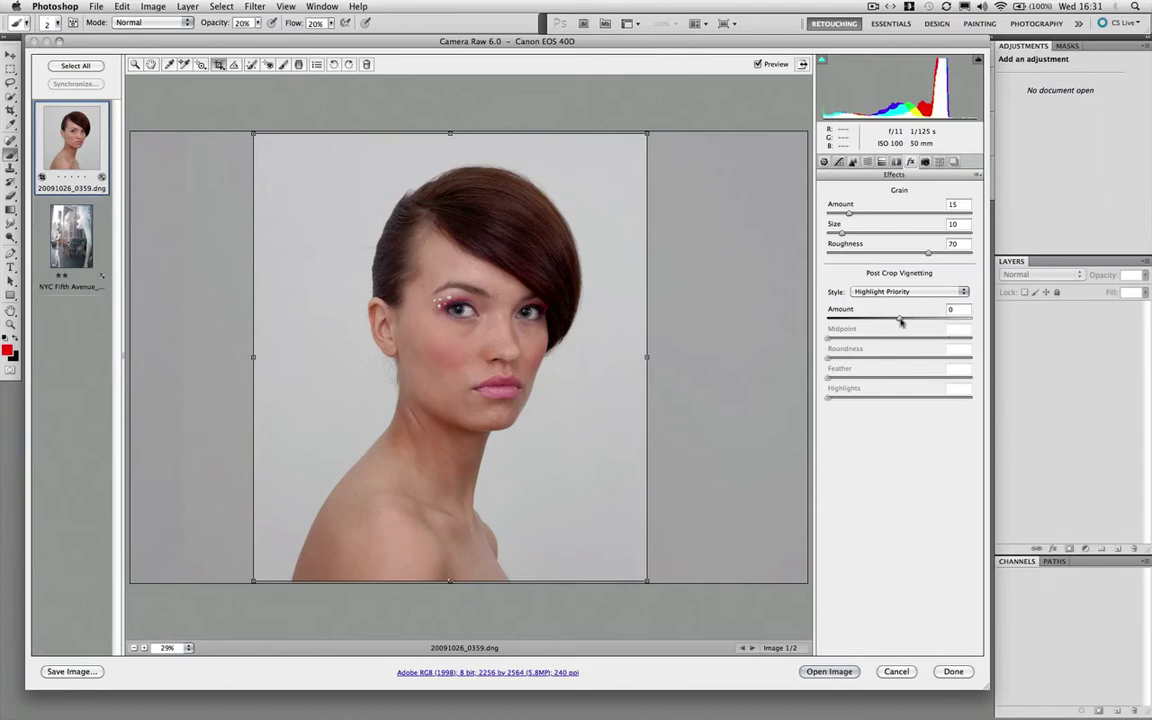
drag(970, 319, 978, 320)
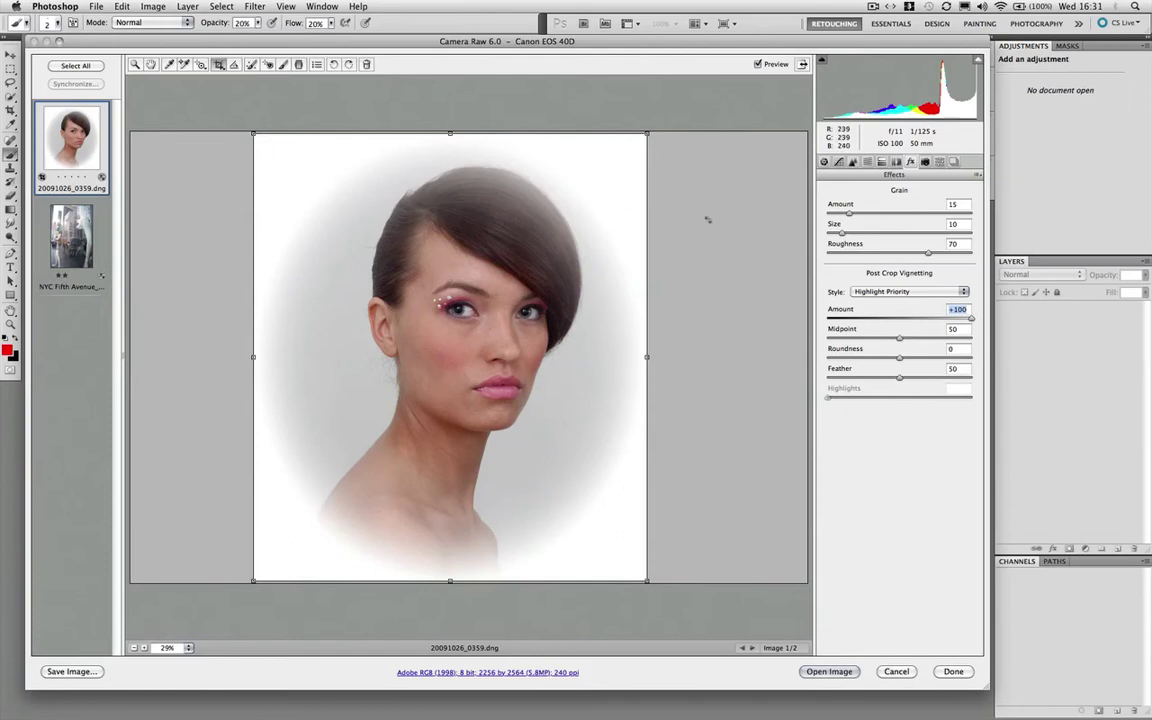
click(908, 292)
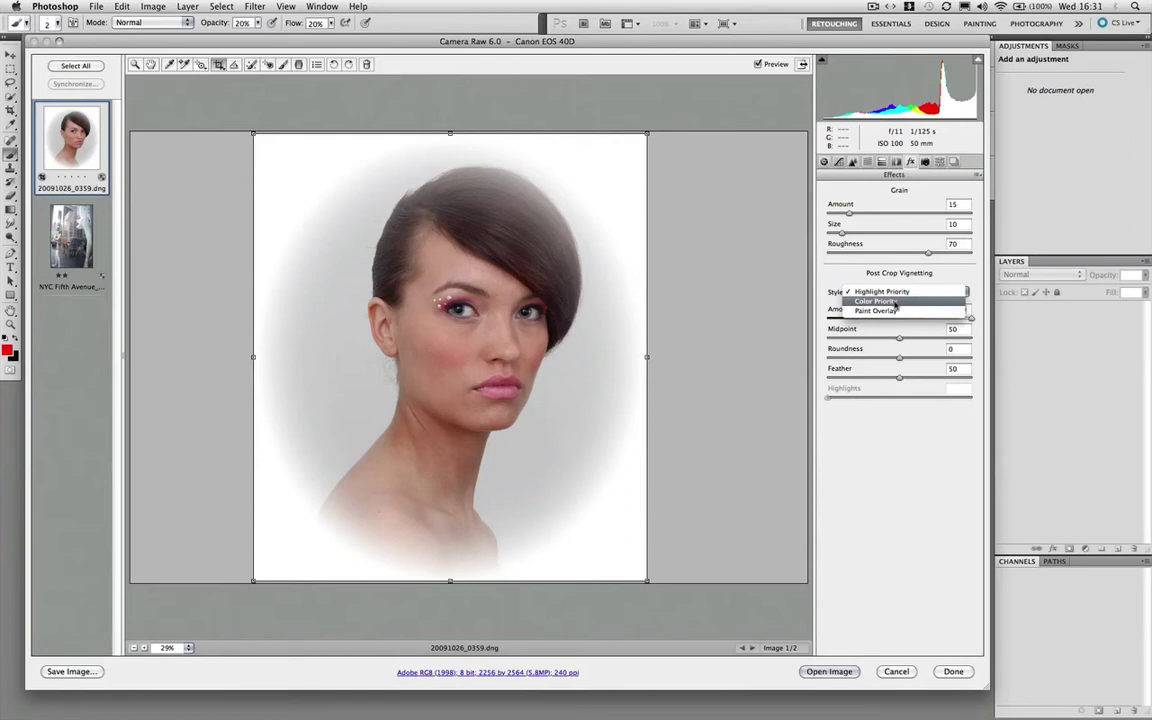
click(897, 302)
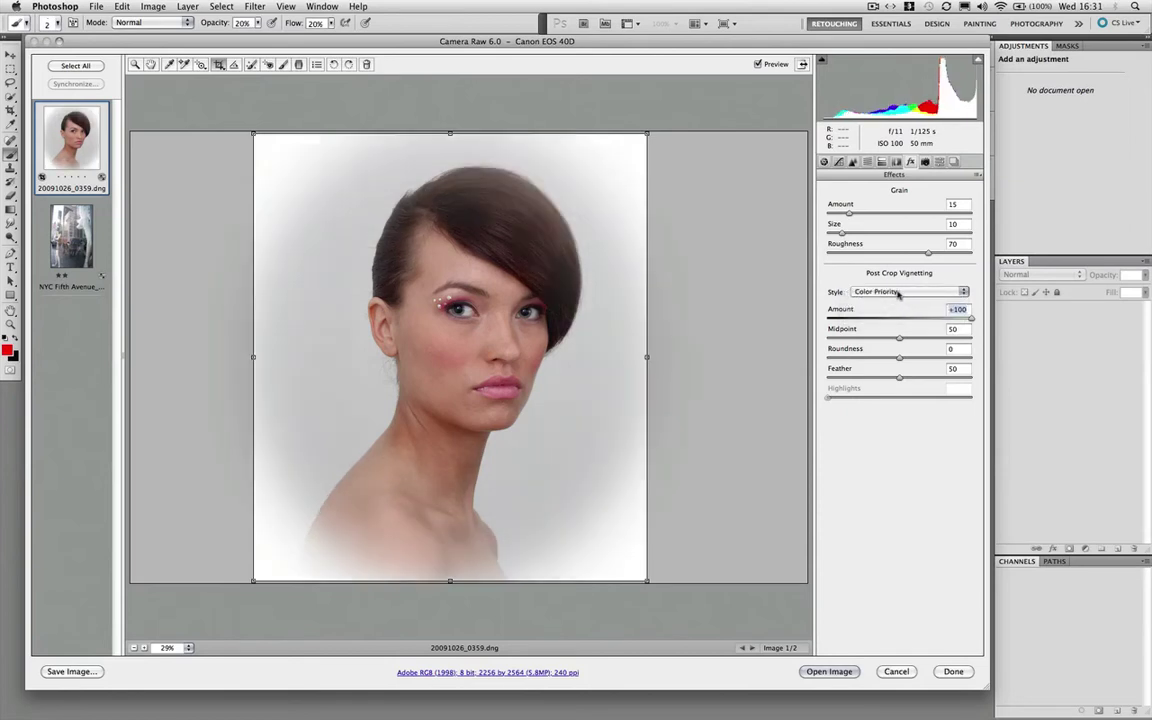
click(896, 292)
click(897, 303)
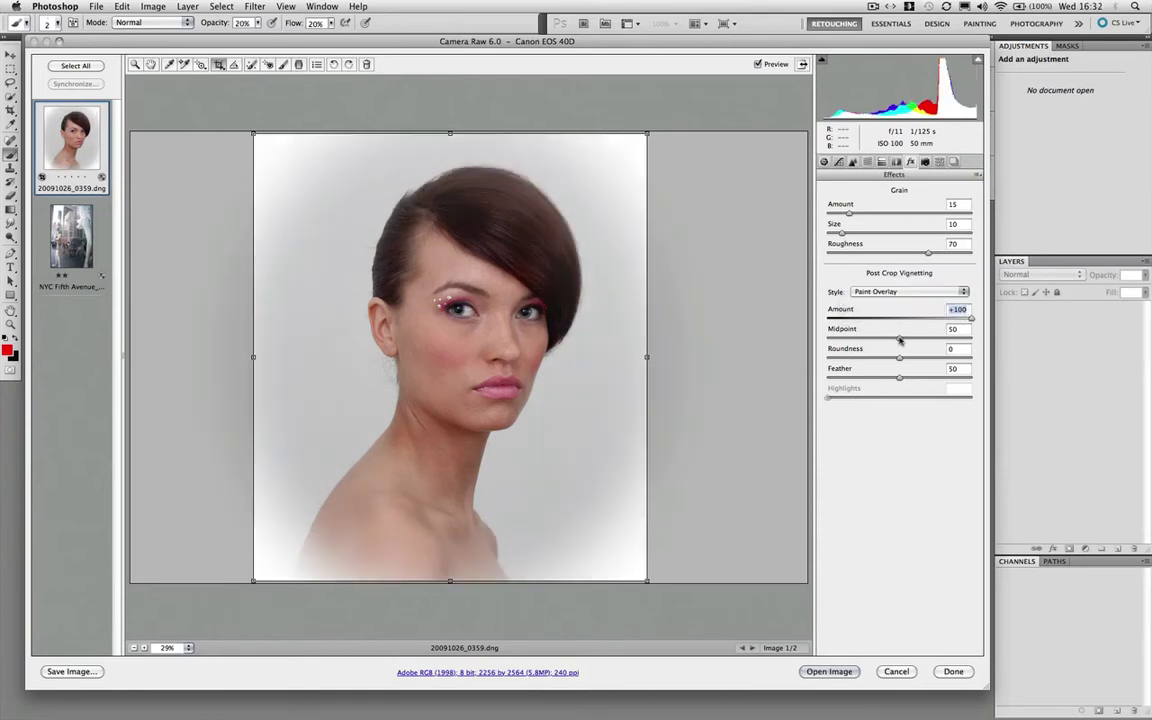
- Soften the portrait's vignette with a Midpoint of 47, a Feather of 65 and an Amount of +44
drag(903, 340, 952, 340)
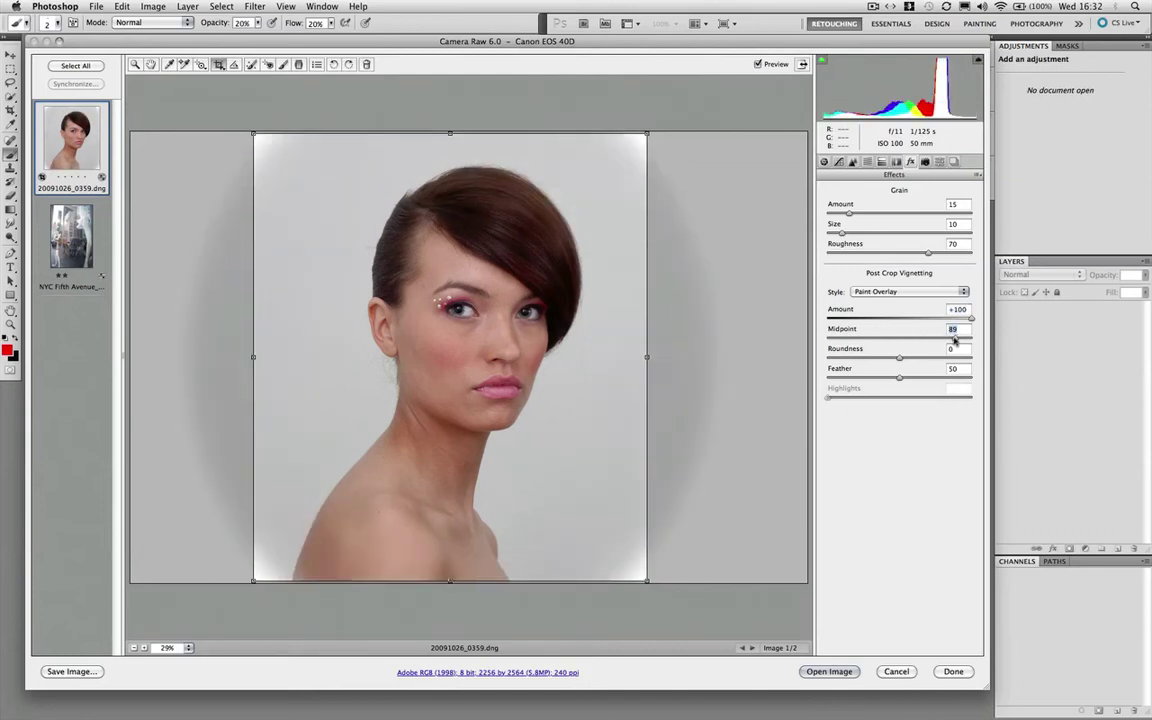
drag(954, 336, 922, 377)
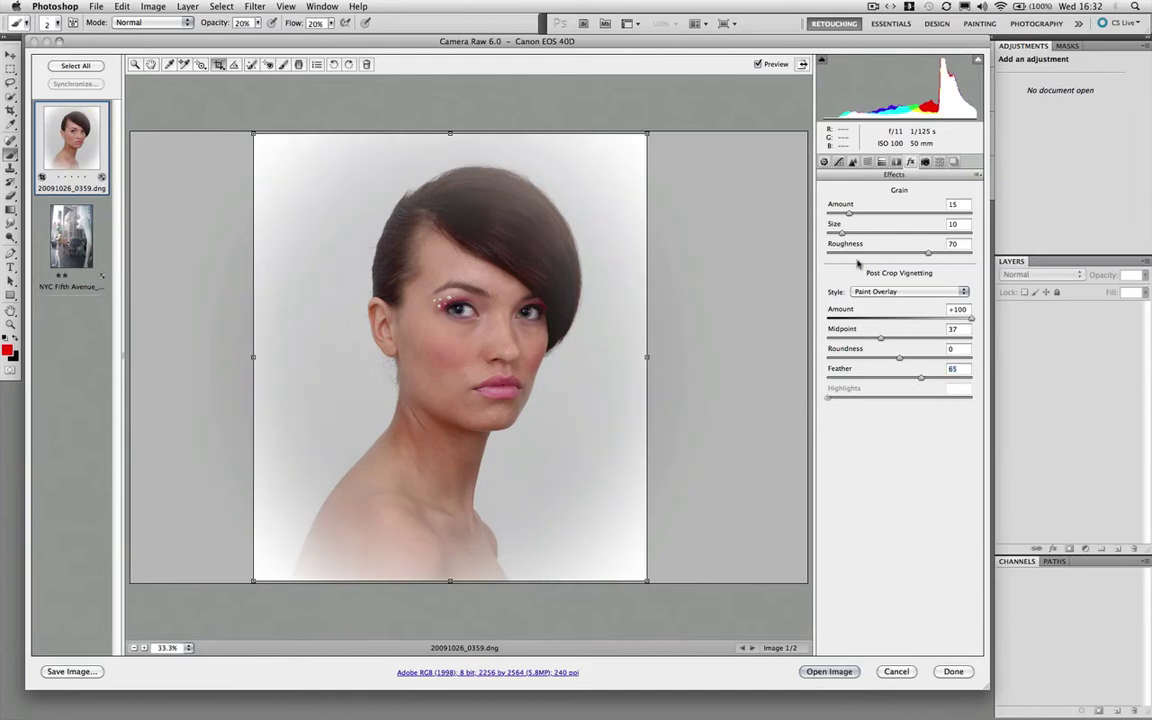
key(super+equal)
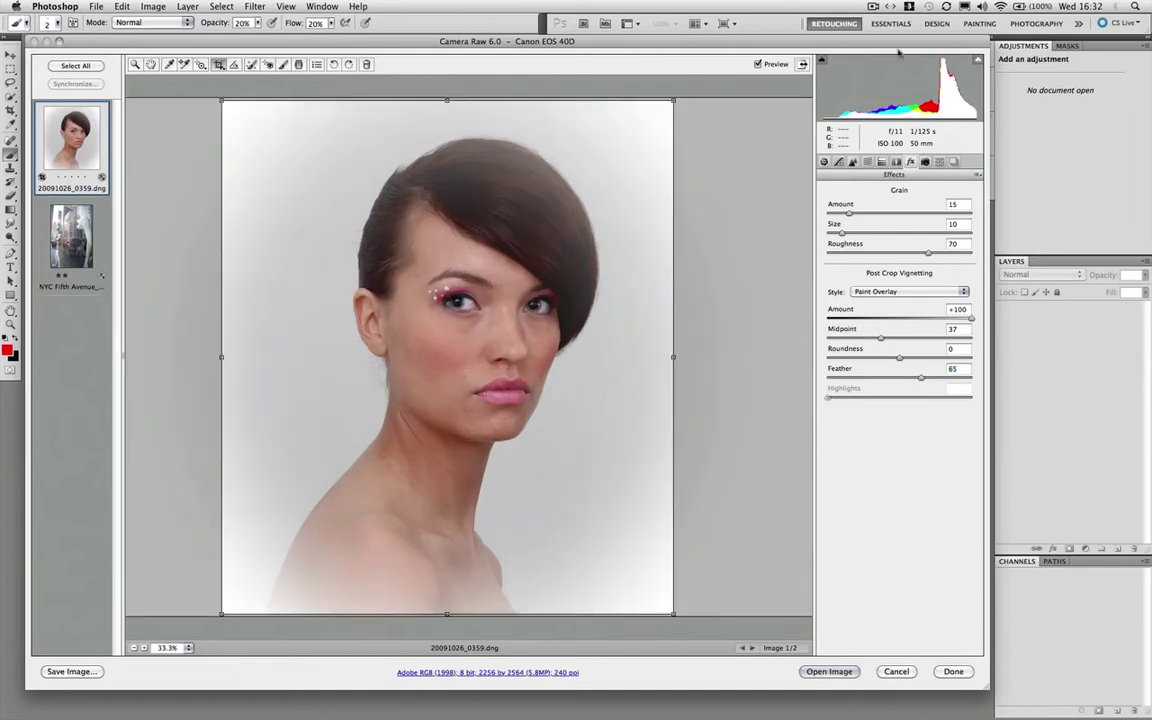
key(super+equal)
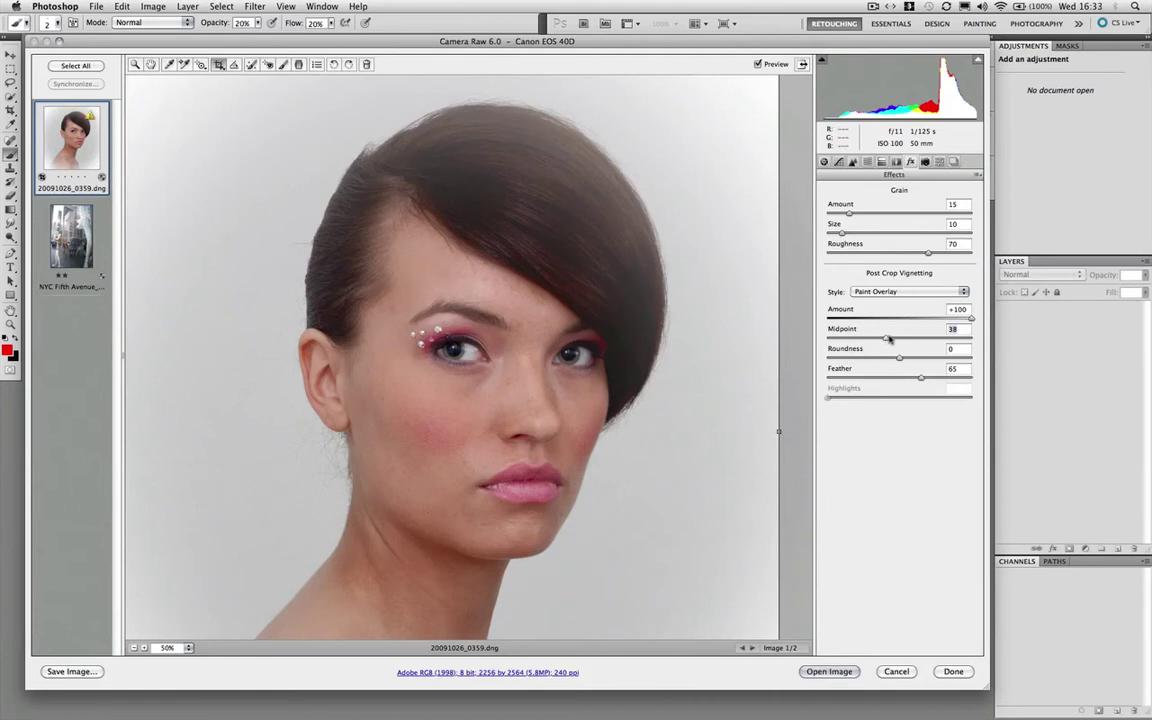
drag(889, 338, 896, 338)
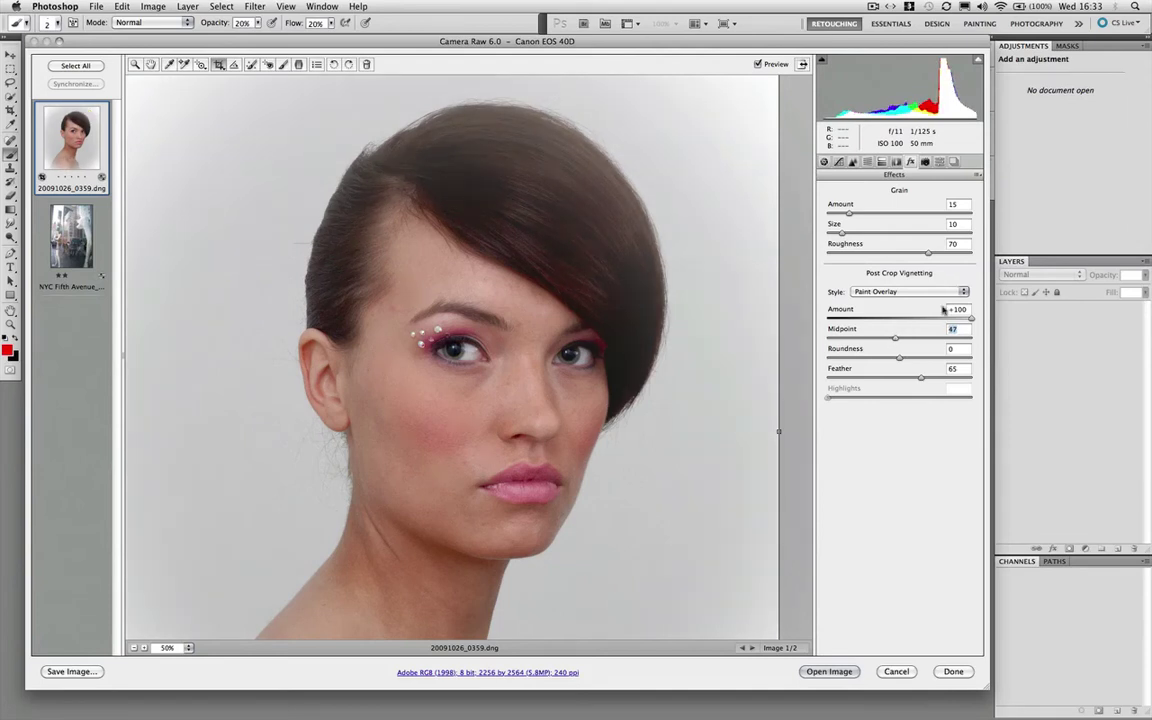
drag(967, 318, 931, 319)
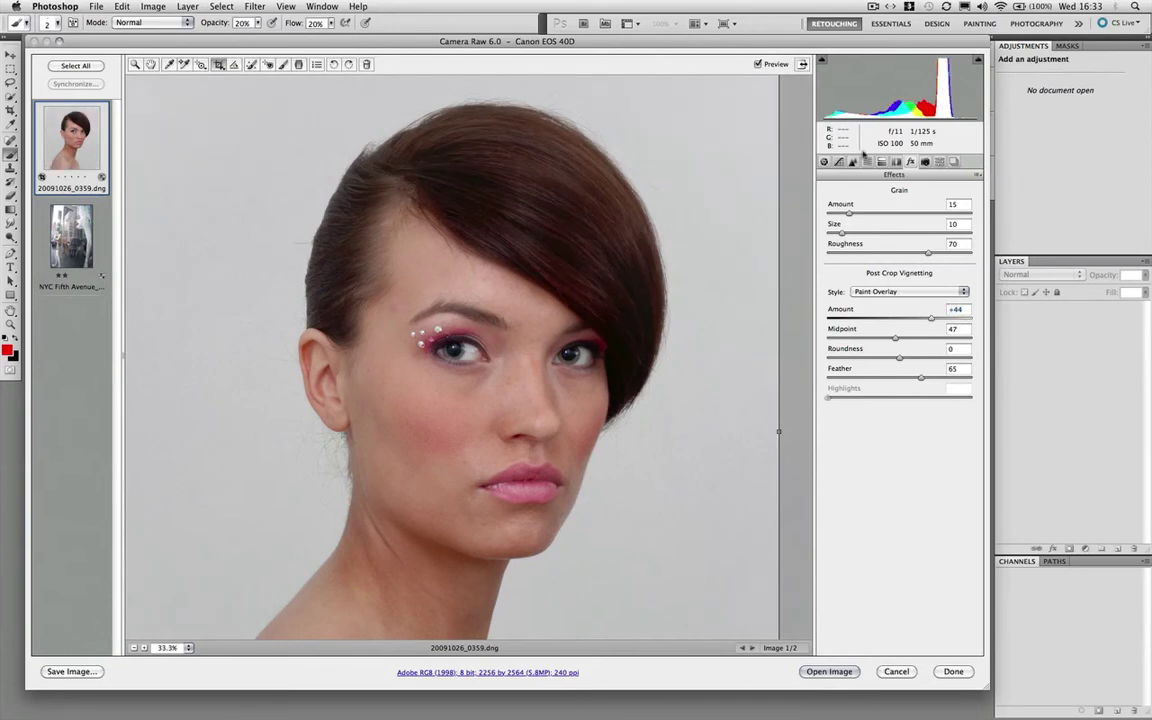
key(c)
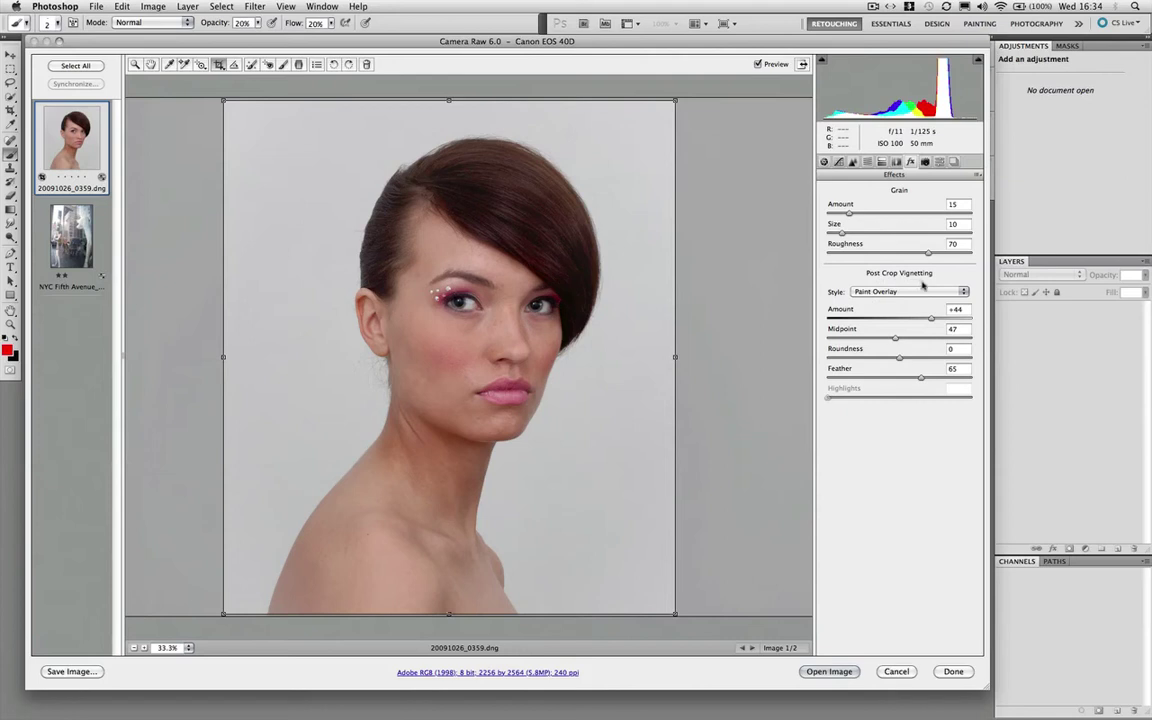
- Lower the Exposure of the NYC Fifth Avenue photo to -1.30 while checking its clipped highlights
key(super+alt+1)
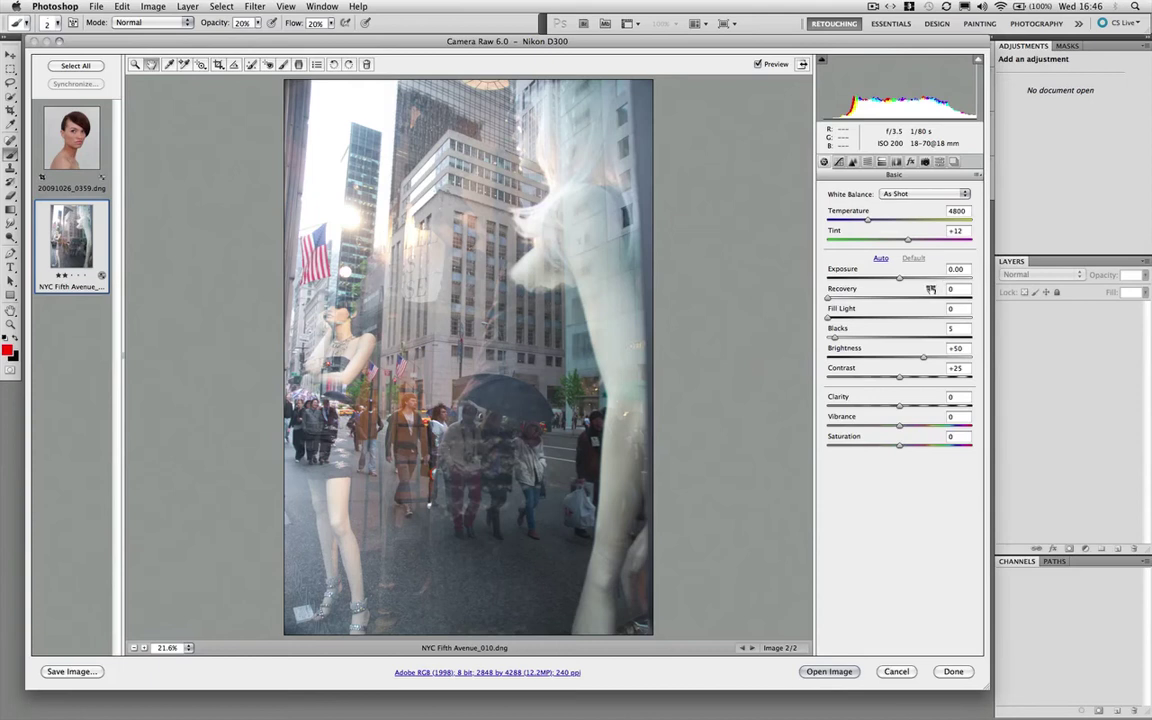
drag(899, 279, 877, 282)
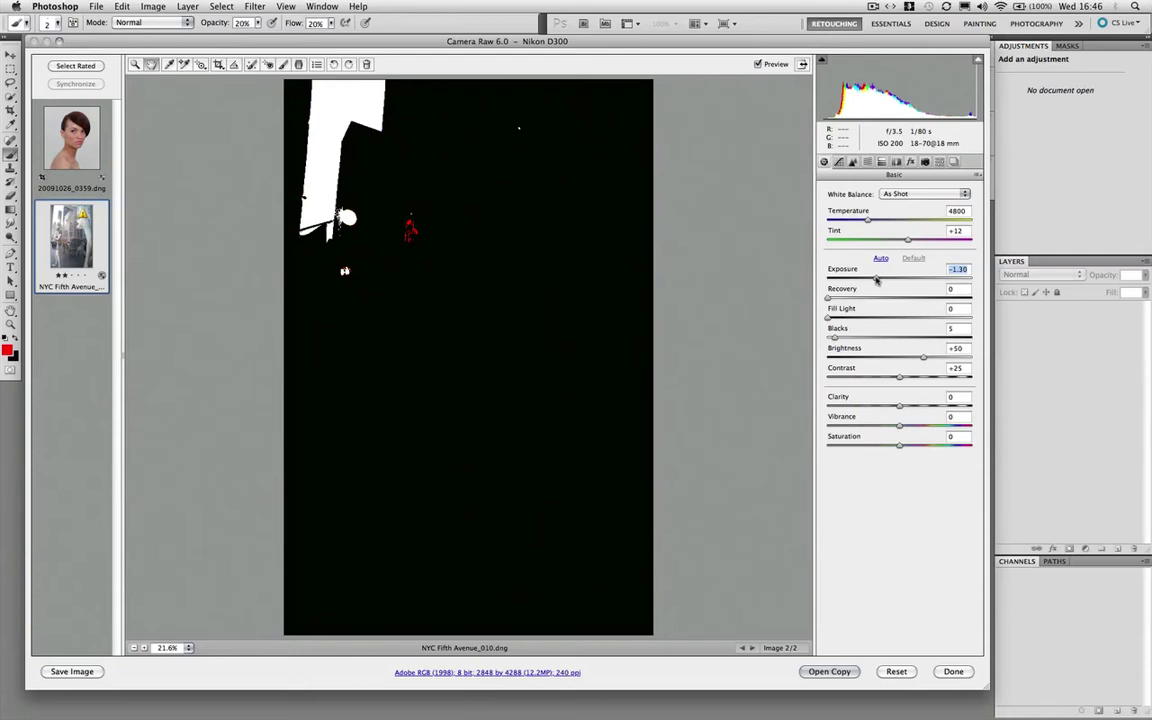
drag(877, 282, 877, 282)
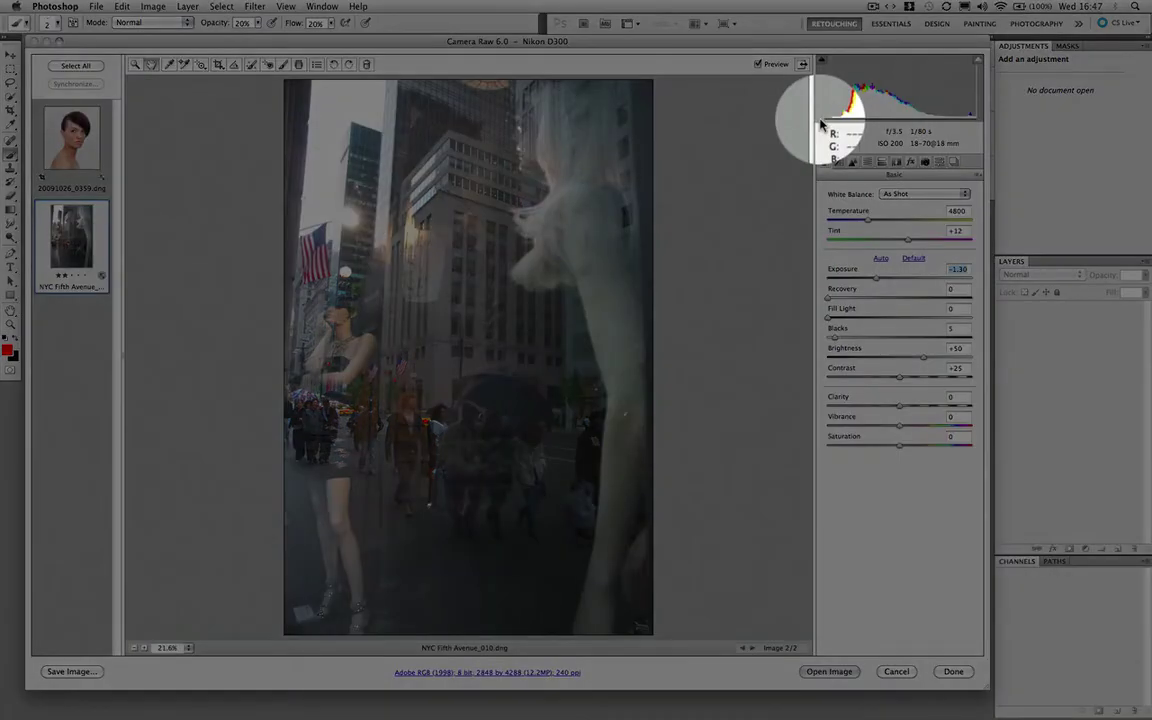
- Set the Blacks of the street photo to 12 while checking for shadow clipping
key(alt)
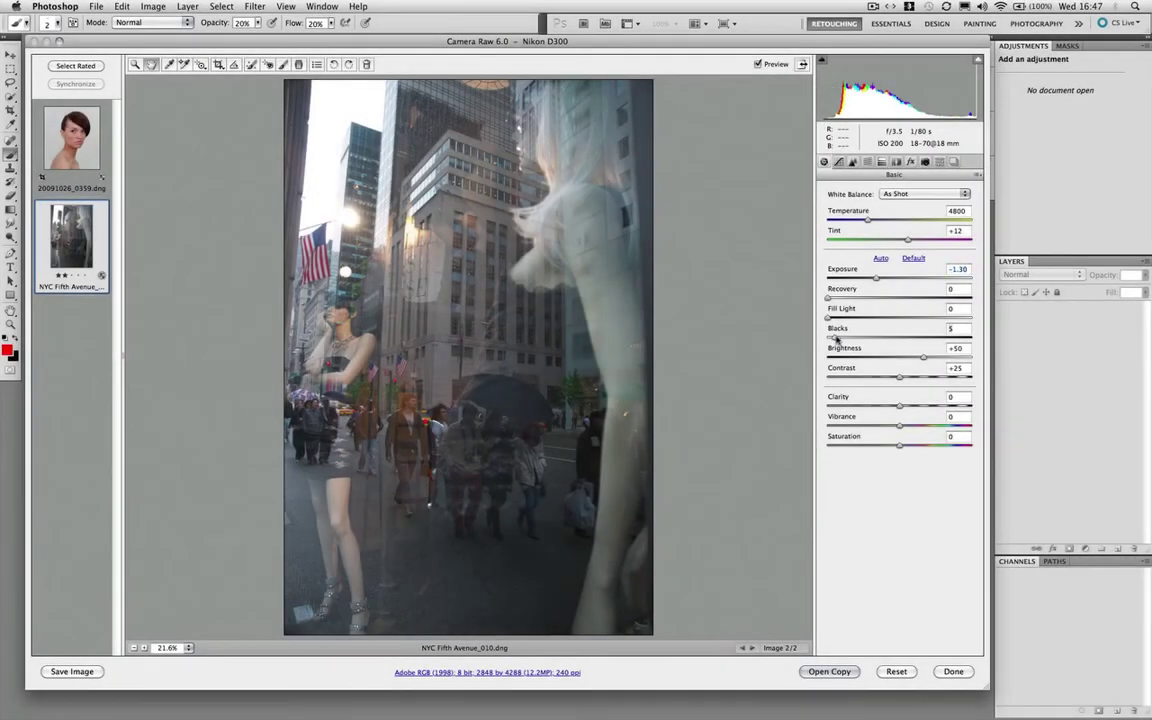
drag(835, 339, 850, 338)
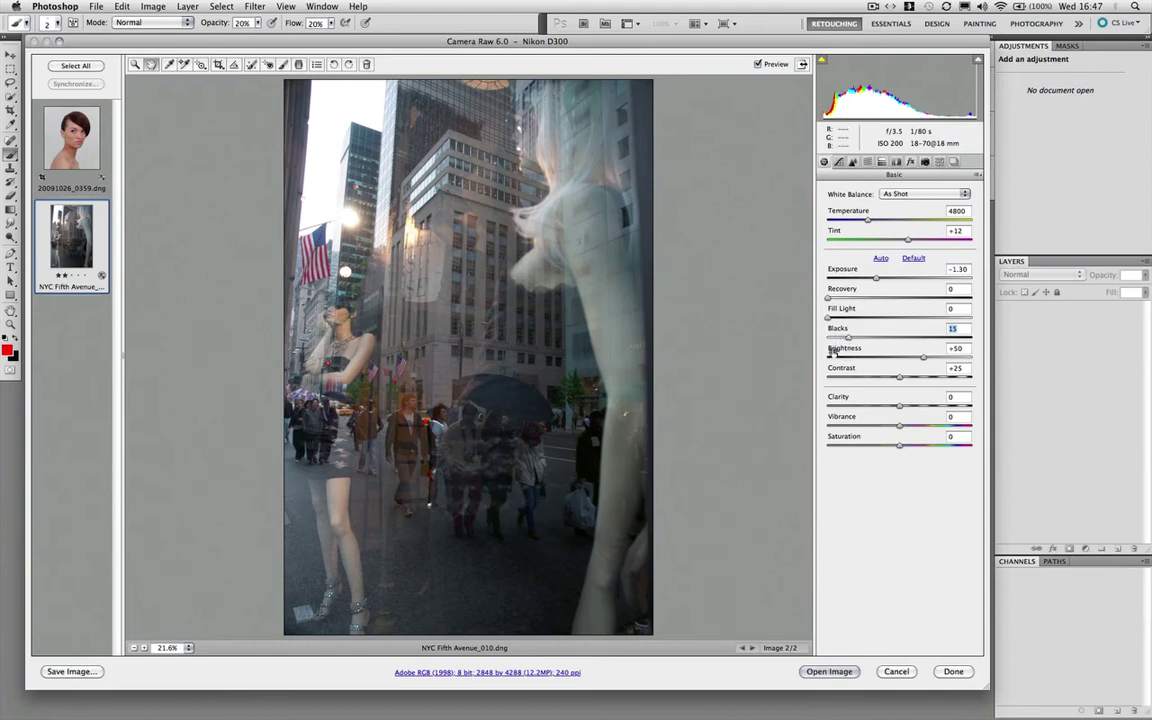
key(Down)
key(Down)
key(Down)
- Set the street photo's Contrast to +50, Clarity to +46 and Vibrance to +37
drag(901, 379, 919, 379)
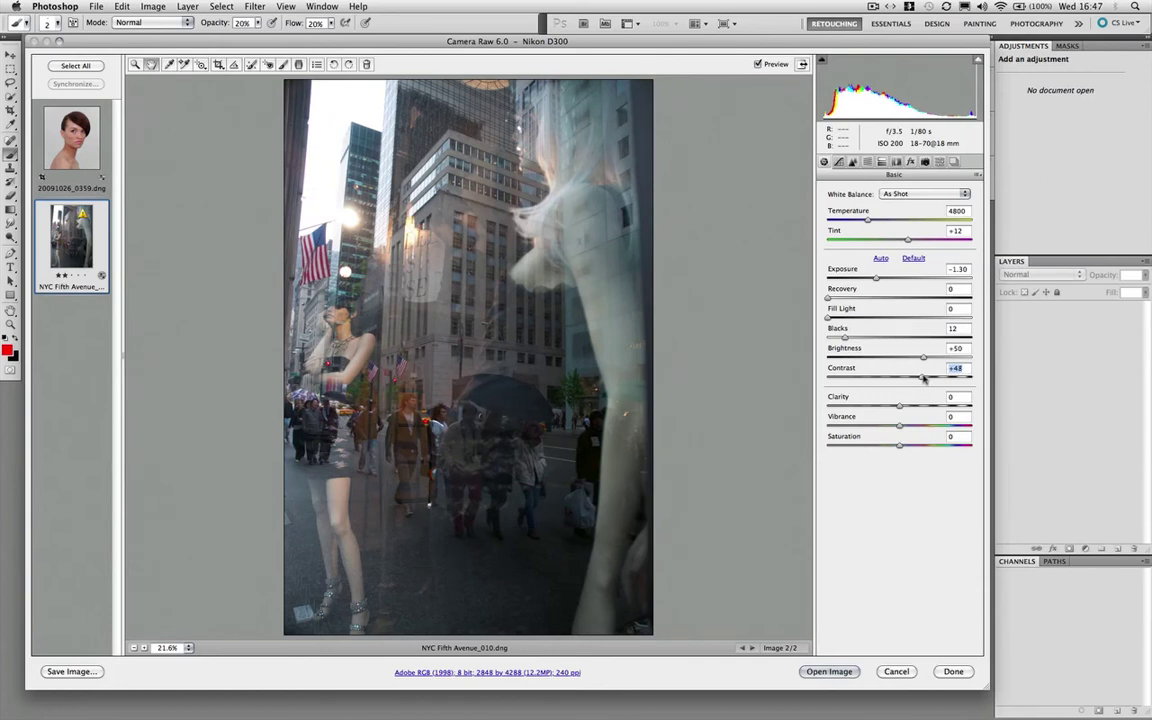
drag(923, 378, 925, 378)
drag(899, 406, 933, 405)
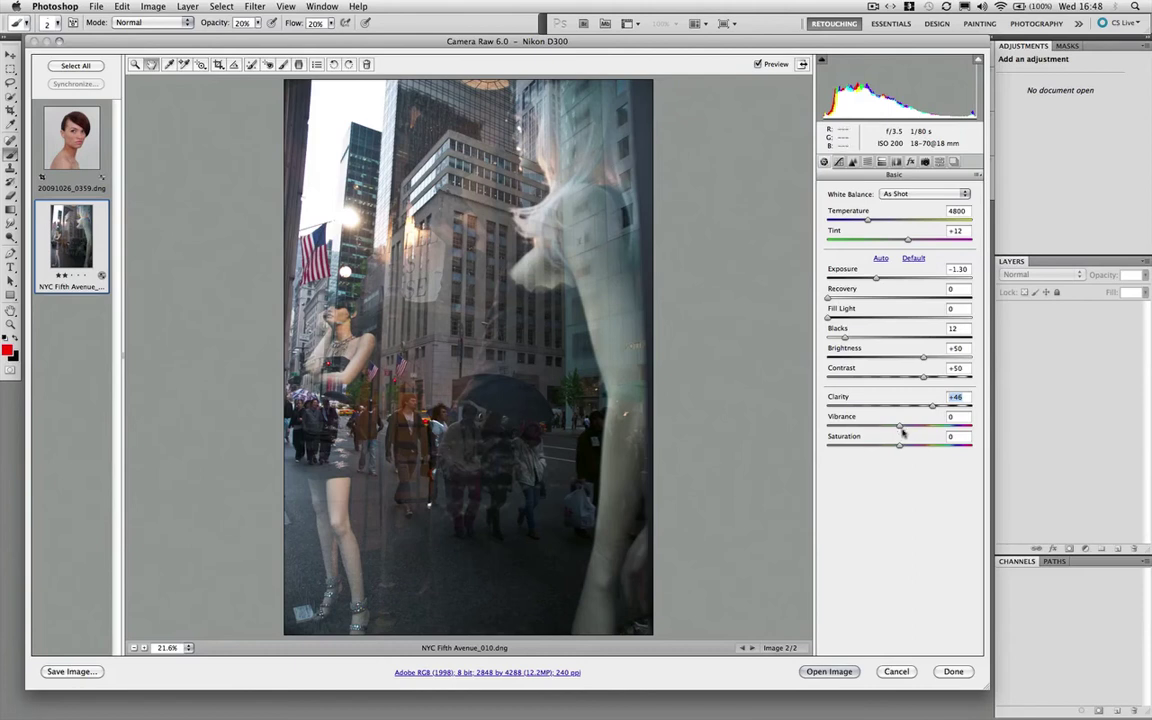
drag(899, 427, 923, 427)
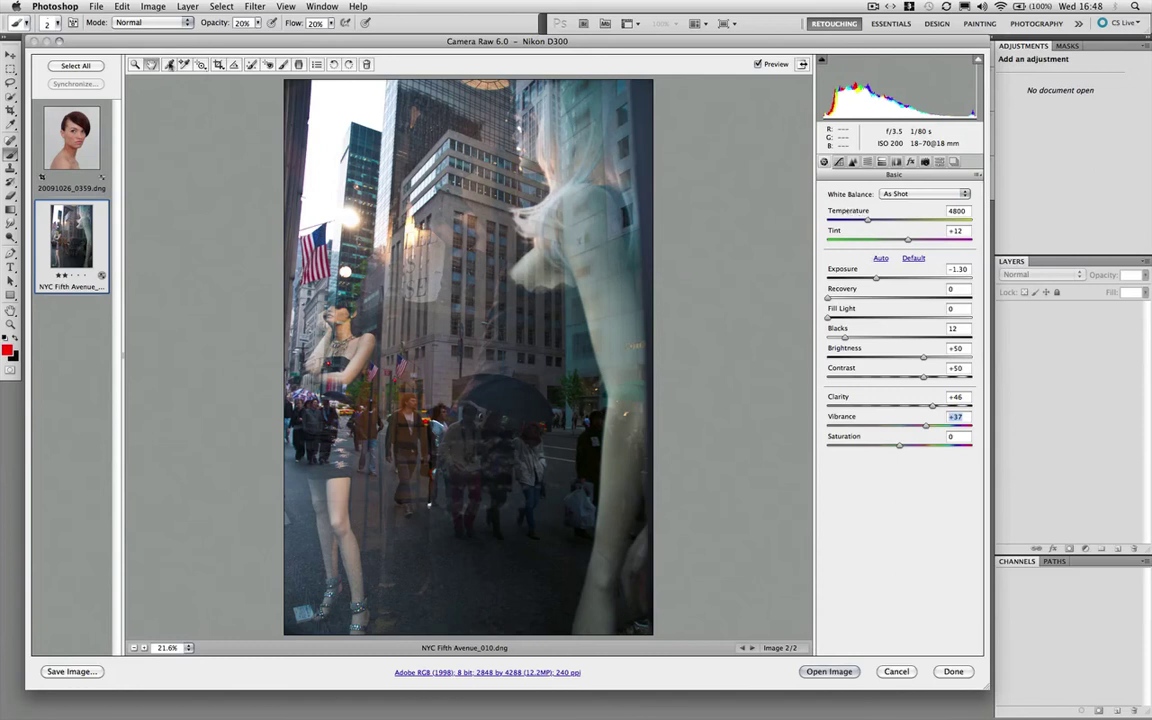
- Neutralise the street photo's white balance by sampling a mid-grey area in the large mannequin's hair
click(169, 64)
click(346, 97)
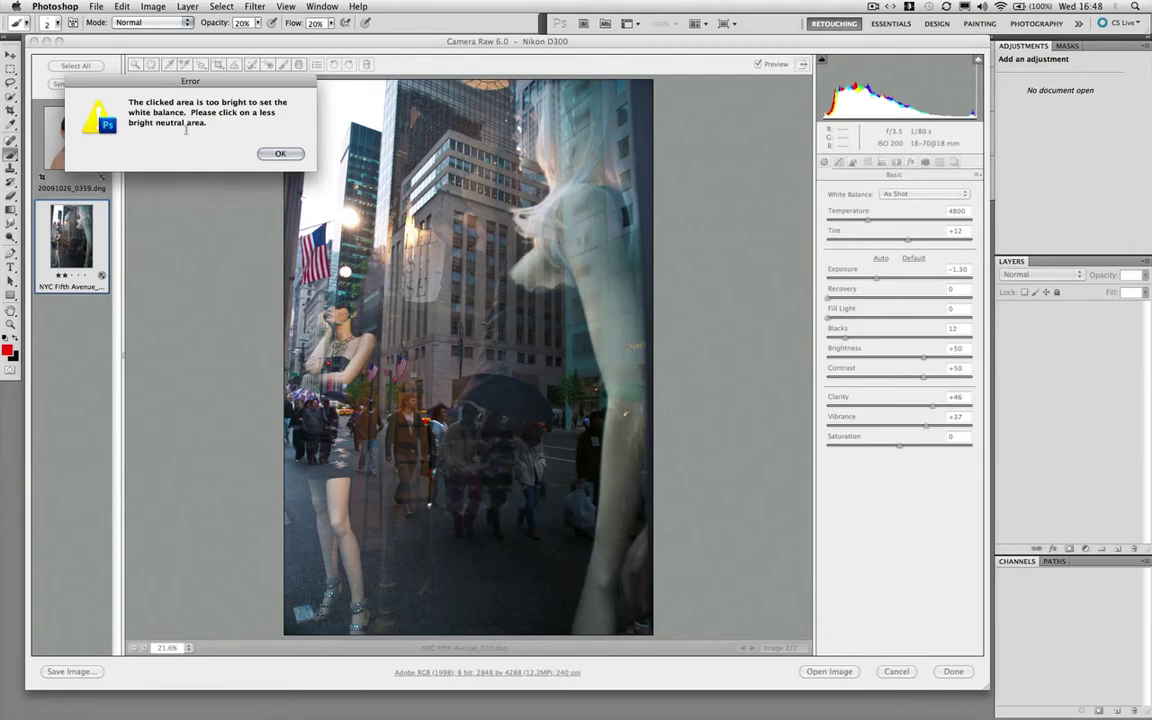
click(281, 154)
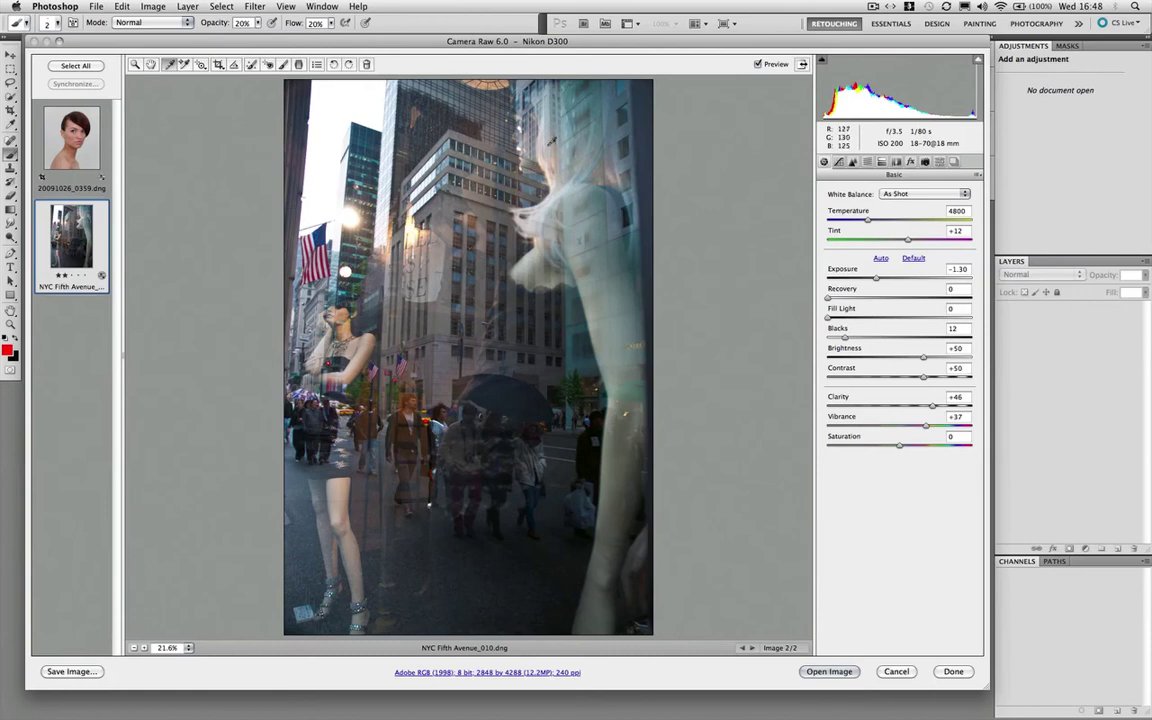
click(549, 134)
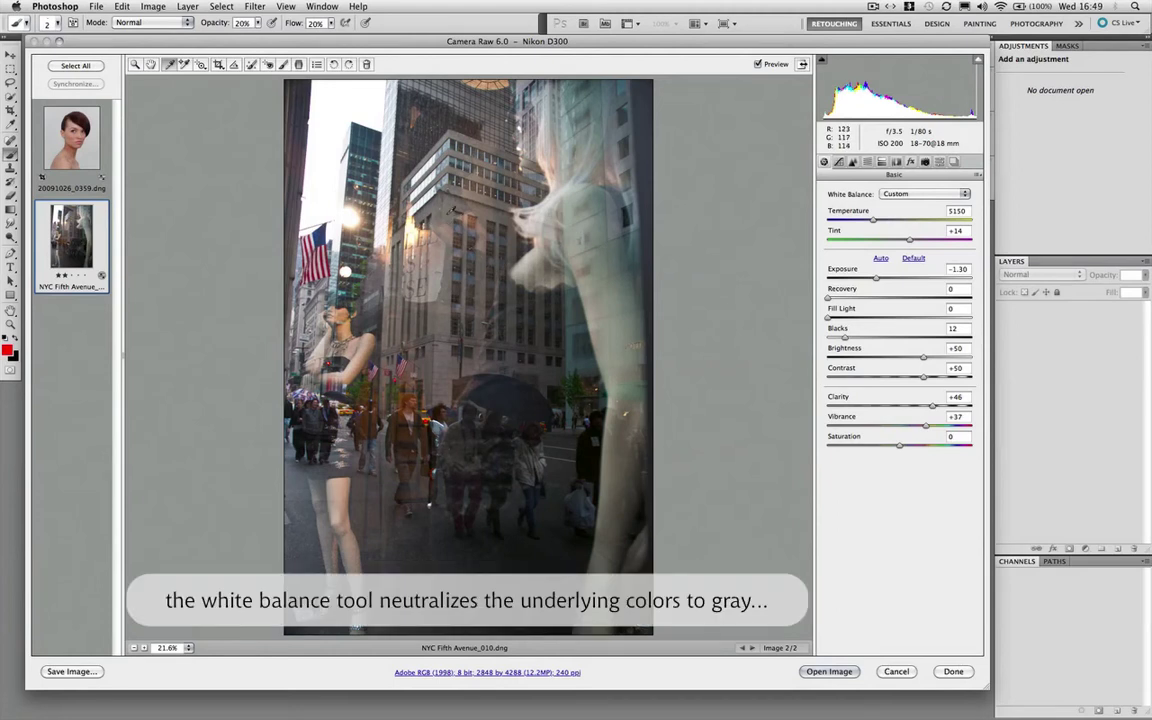
- Sample several neutral areas of the street photo for white balance, finishing with the grey tones in the large mannequin's hair
click(448, 221)
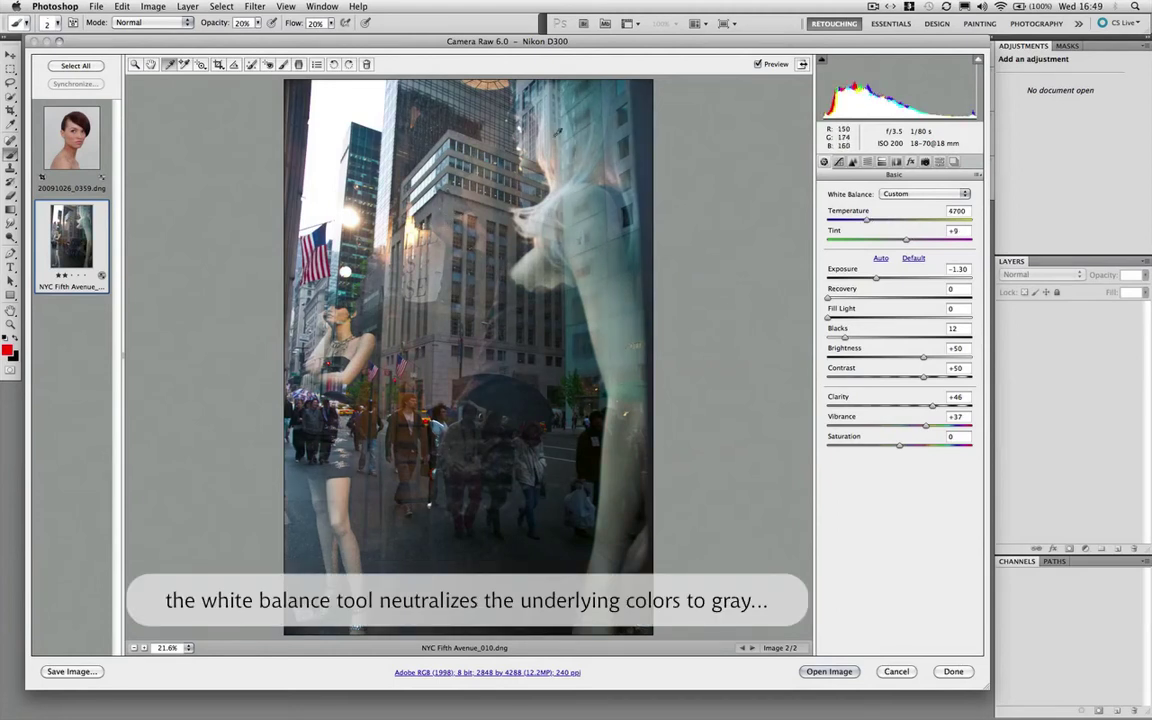
click(372, 507)
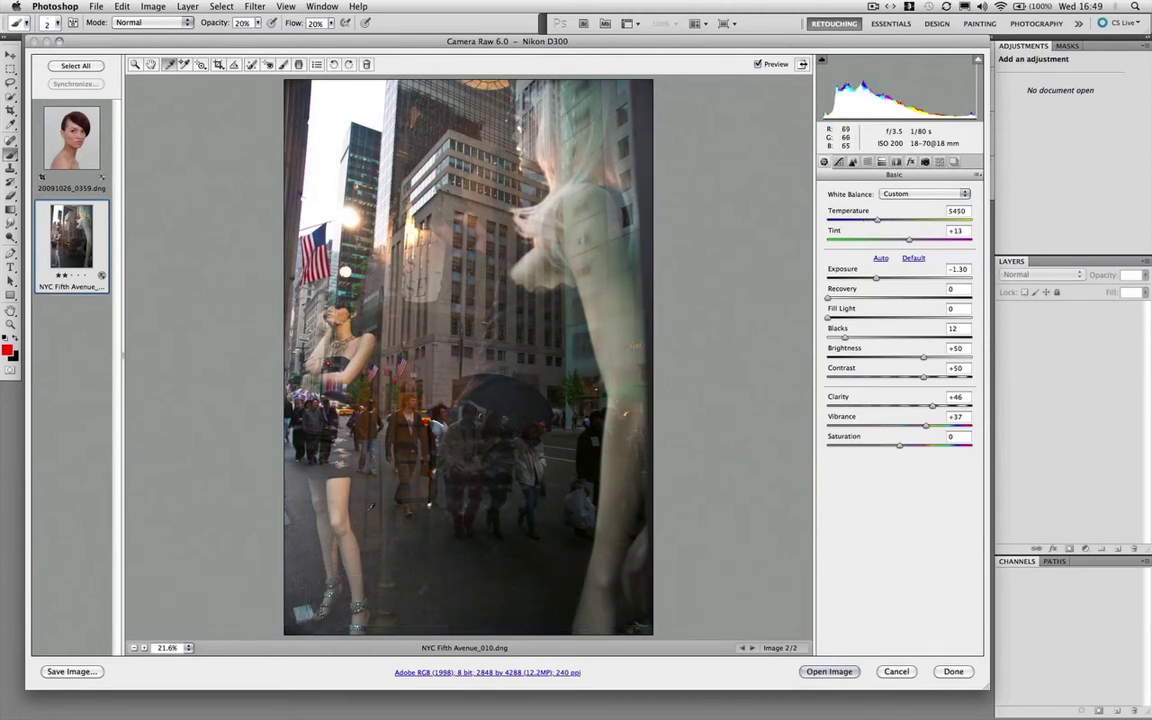
click(310, 532)
click(305, 488)
click(551, 139)
- Add a point-curve highlight point at input 209 from the large mannequin and raise its output to 225
click(839, 162)
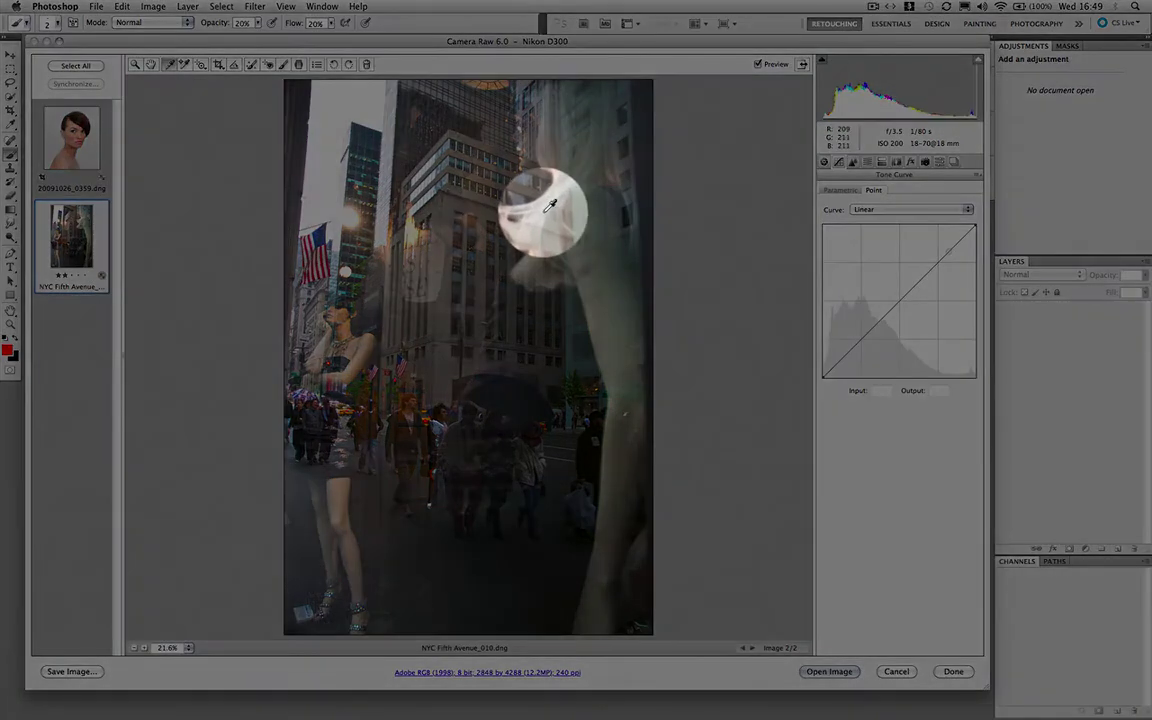
super+click(548, 207)
key(Up)
key(Up)
key(Up)
key(Up)
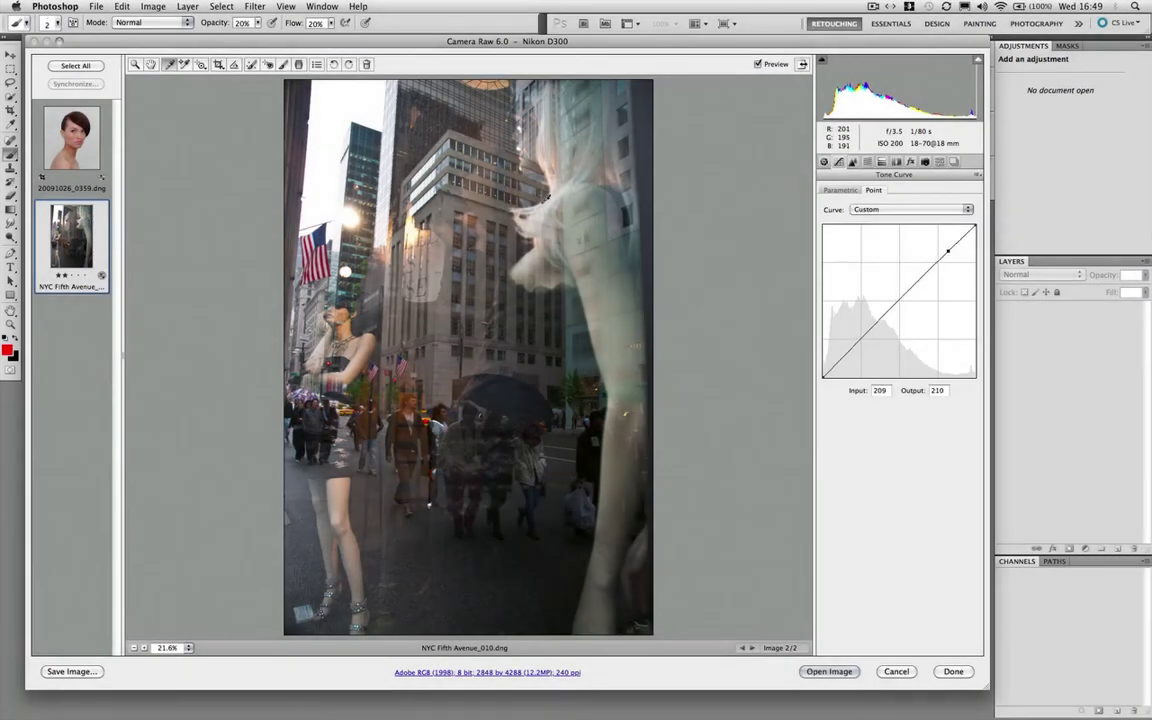
key(Up)
key(Up)
key(Up)
key(Up)
key(Up)
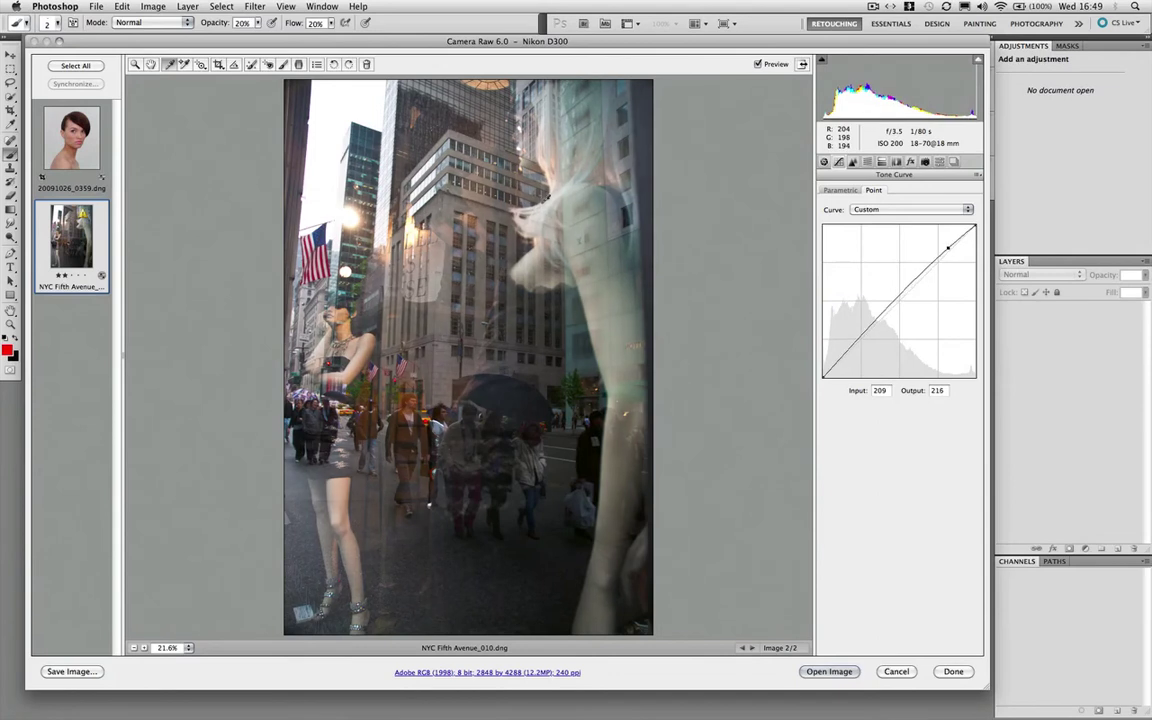
key(Up)
key(Up)
key(Up)
key(Up)
key(Up)
key(Up)
key(Up)
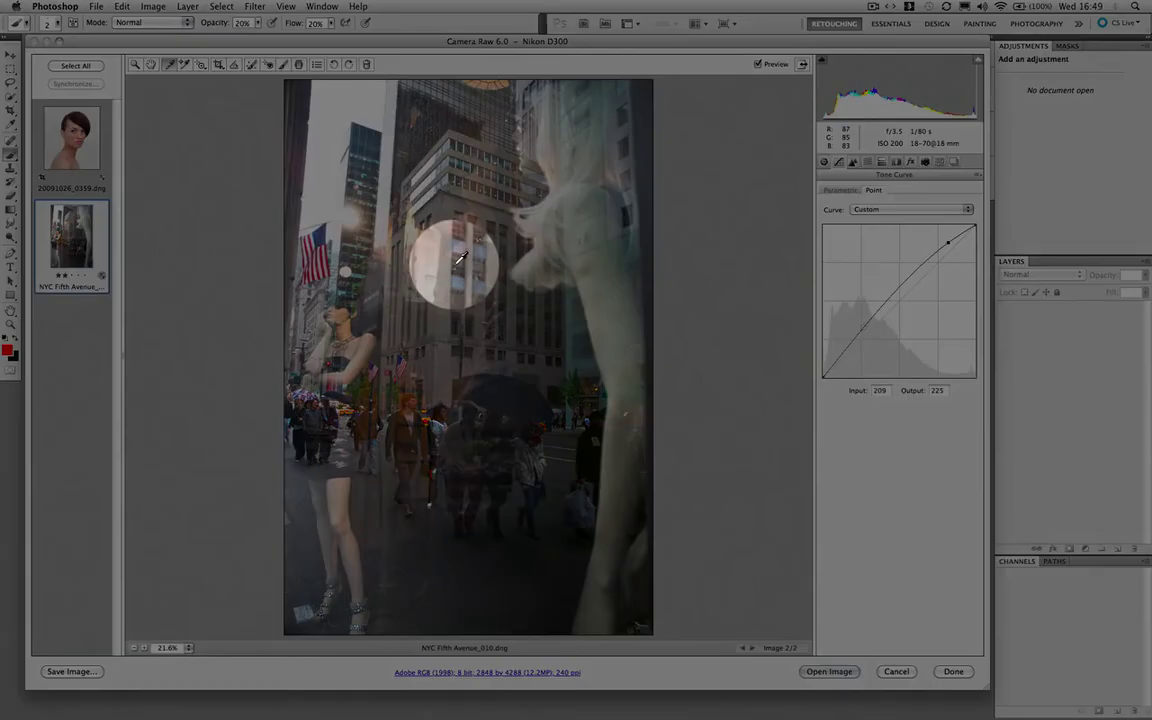
- Add a darker curve point at input 73, sampled from the central building's facade, and adjust its output to 75
super+click(462, 258)
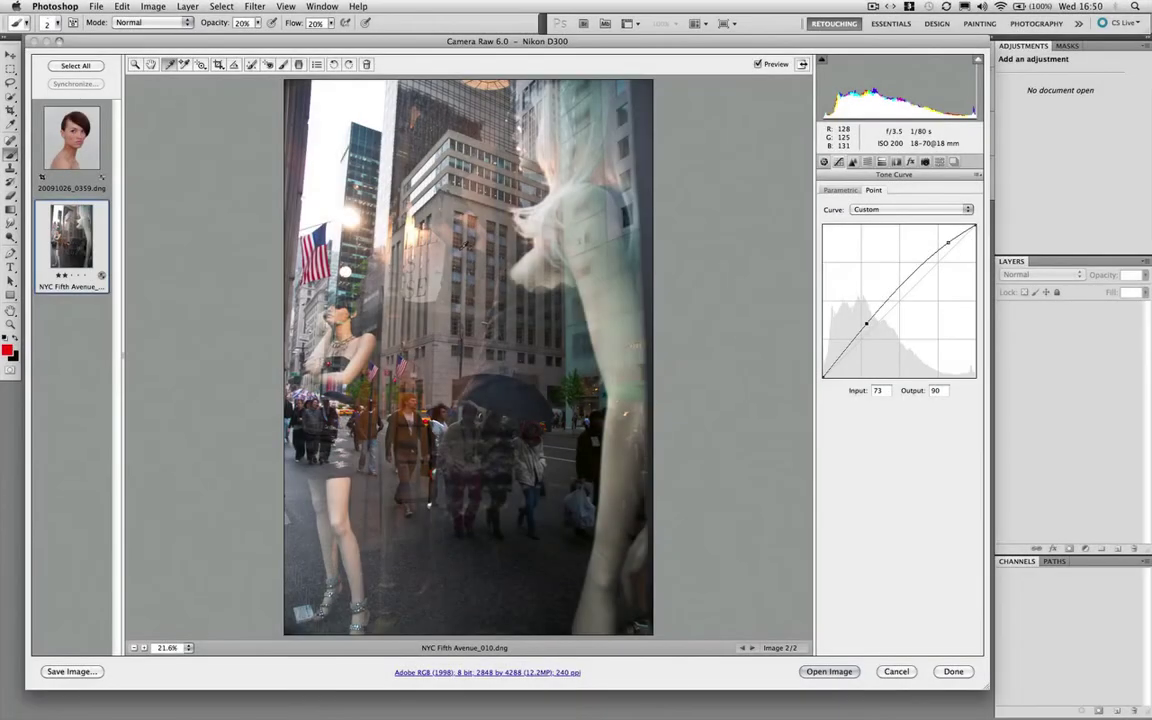
key(Down)
key(Down)
key(Down)
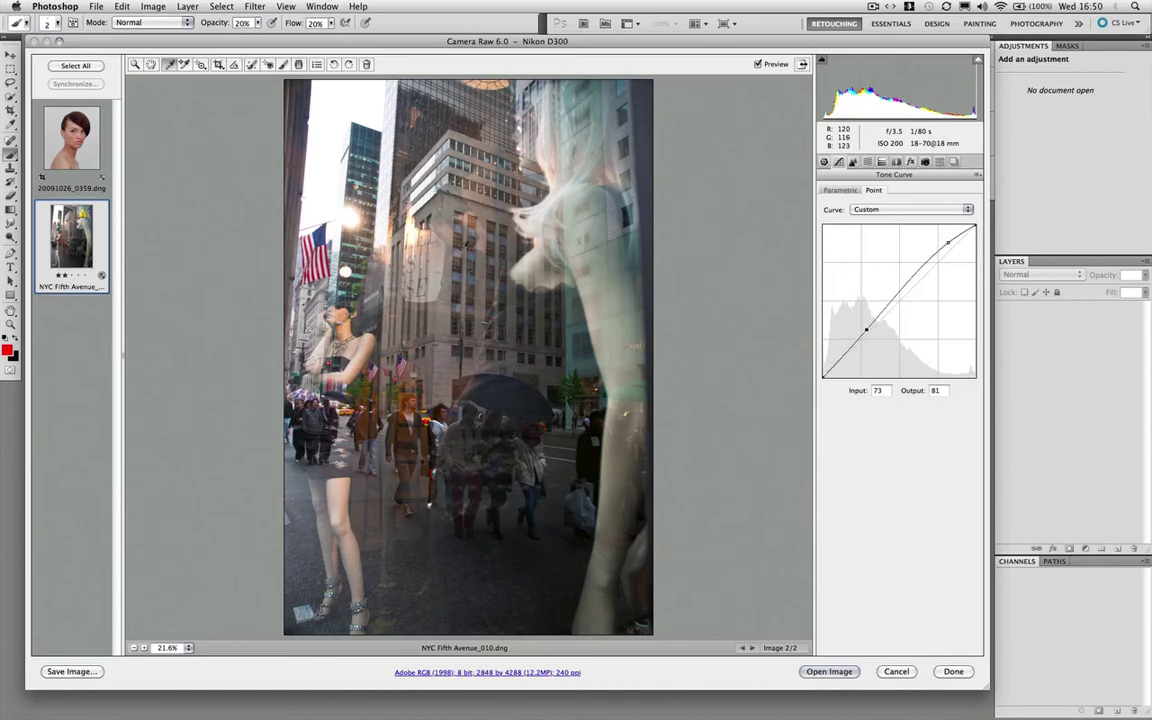
key(Down)
key(Down)
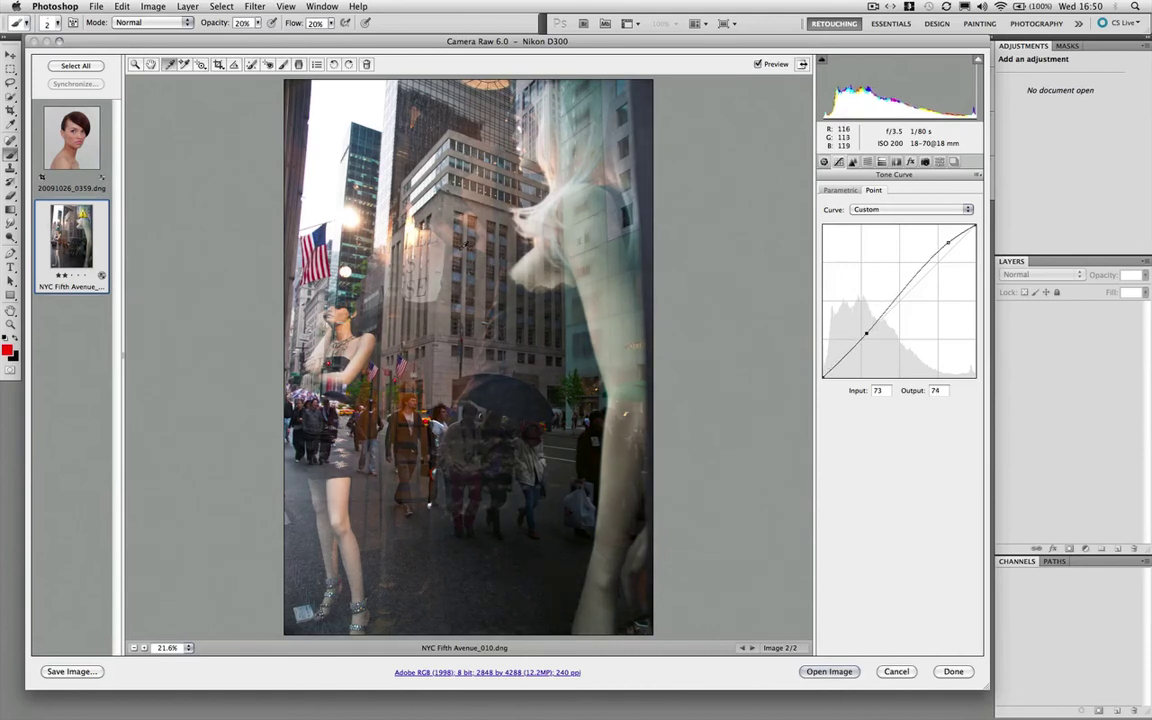
key(Down)
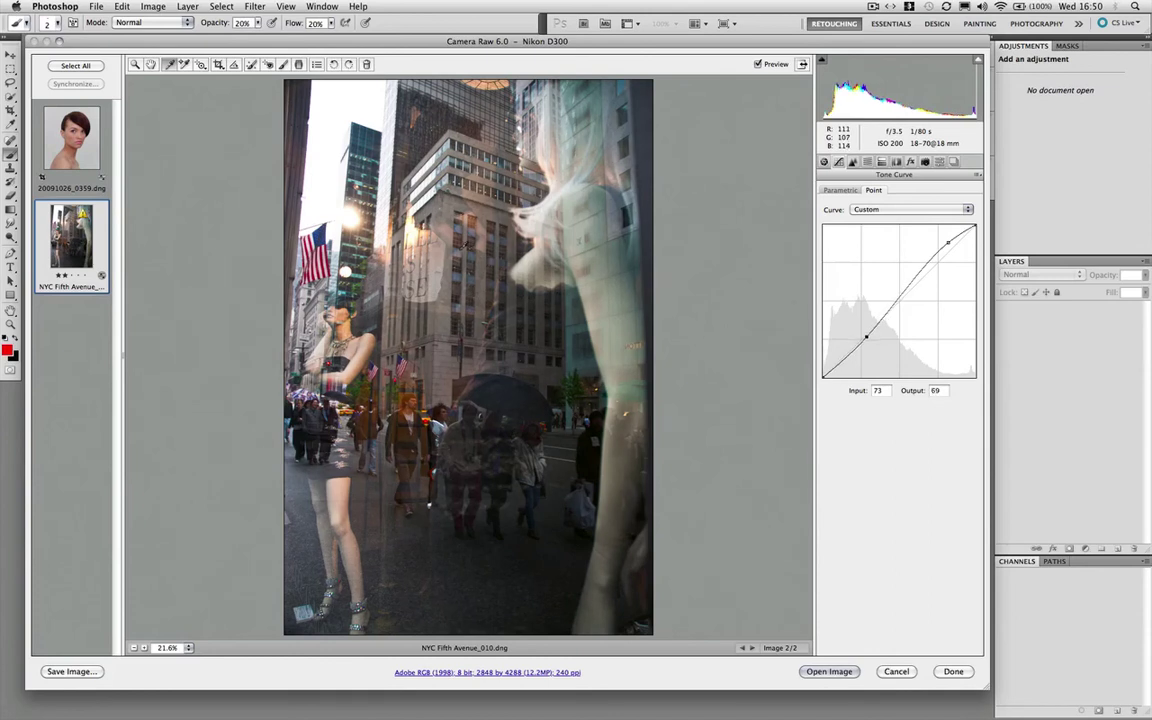
key(Down)
key(Down)
key(Down)
key(Up)
key(Up)
key(Up)
key(Up)
key(Up)
key(Up)
key(Up)
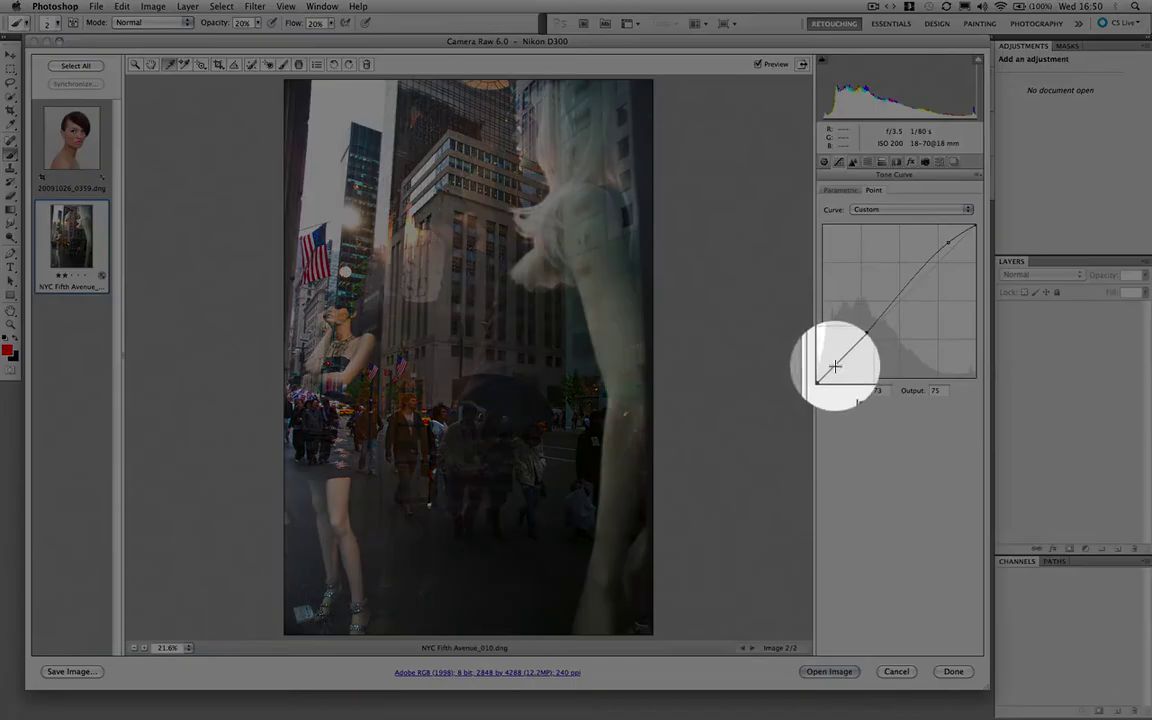
- Add a deep-shadow point to the curve at input 20, output 17, and compare the photo with and without the curve
click(835, 366)
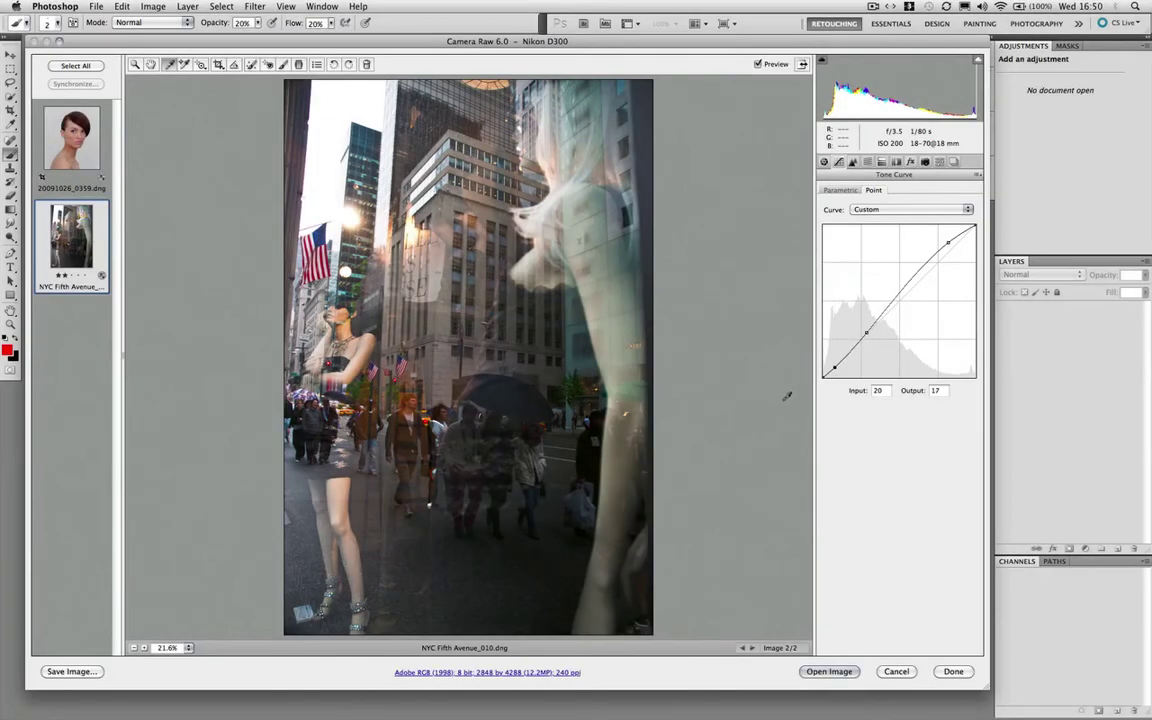
key(p)
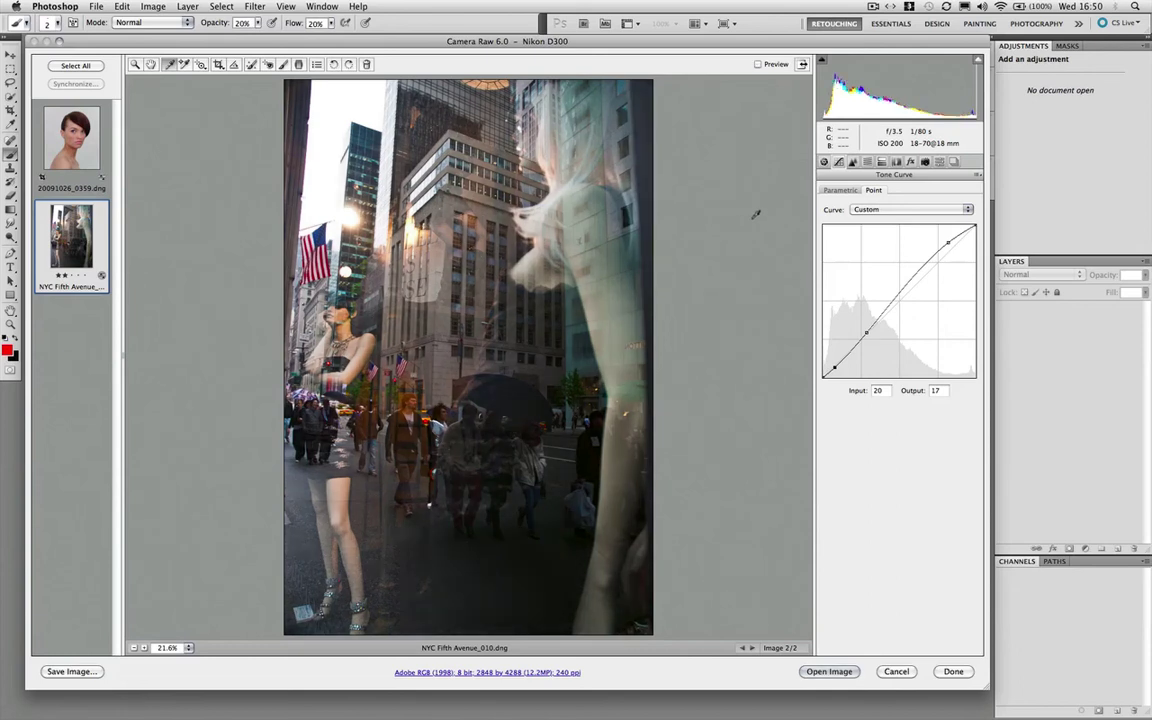
key(p)
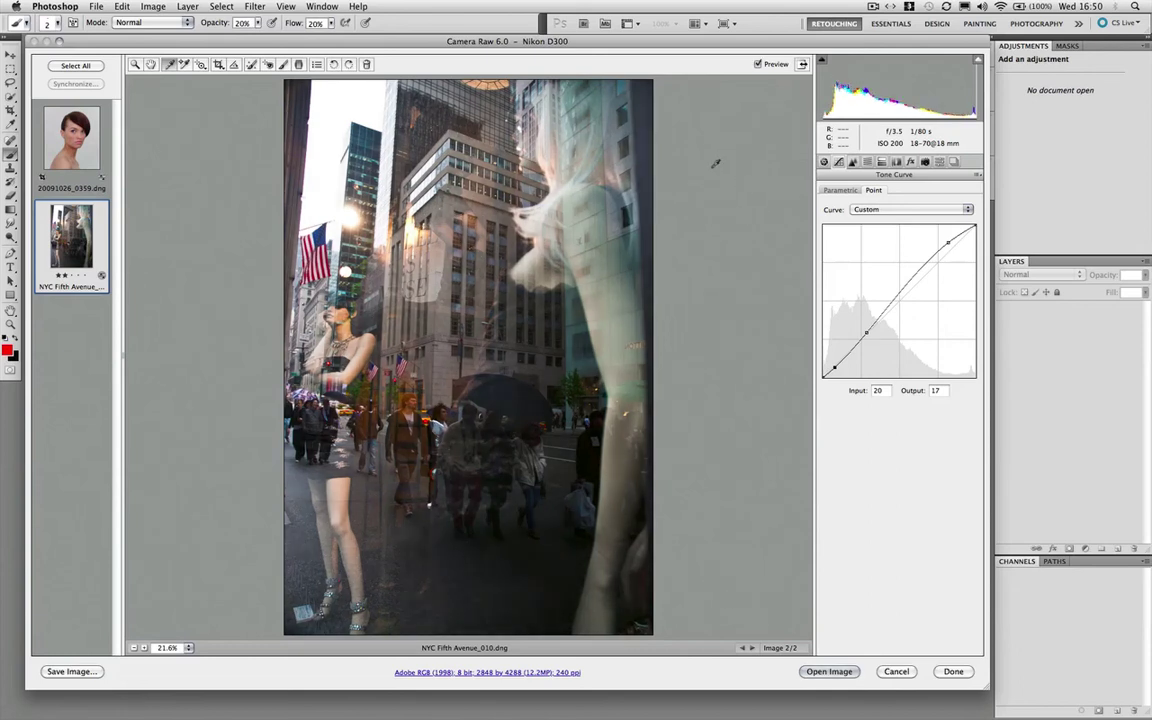
- Set the street photo's HSL saturation to +23 for Oranges and +13 for Reds
click(868, 161)
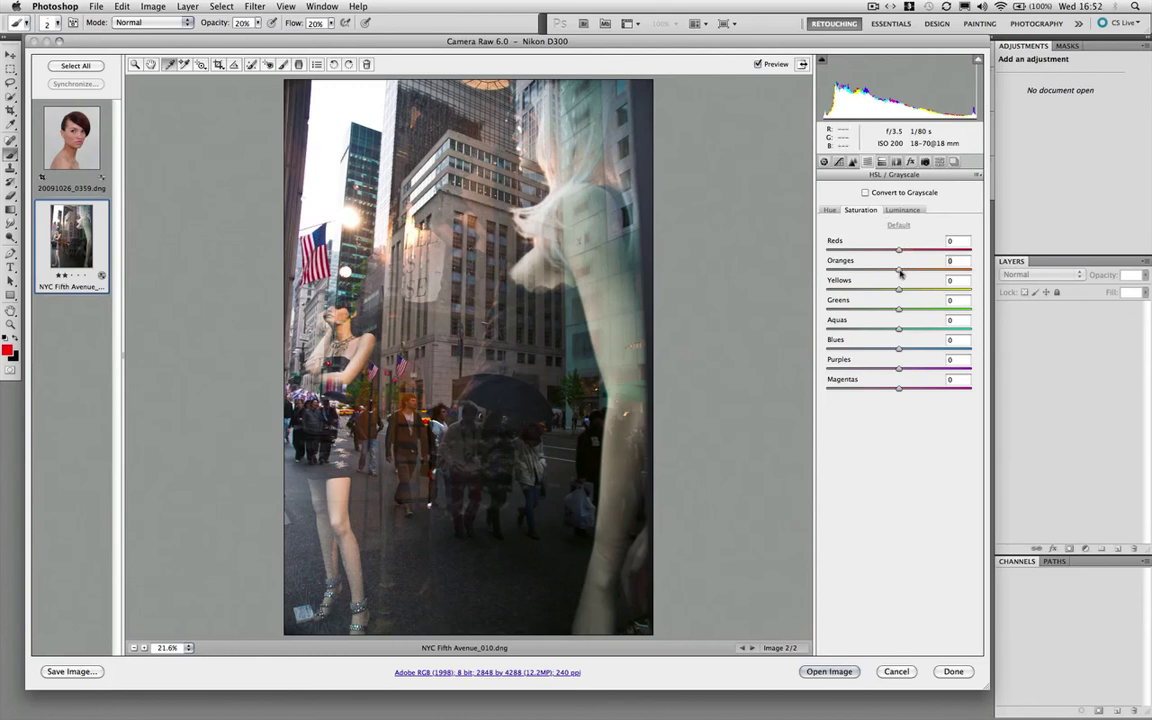
click(897, 272)
drag(897, 272, 969, 268)
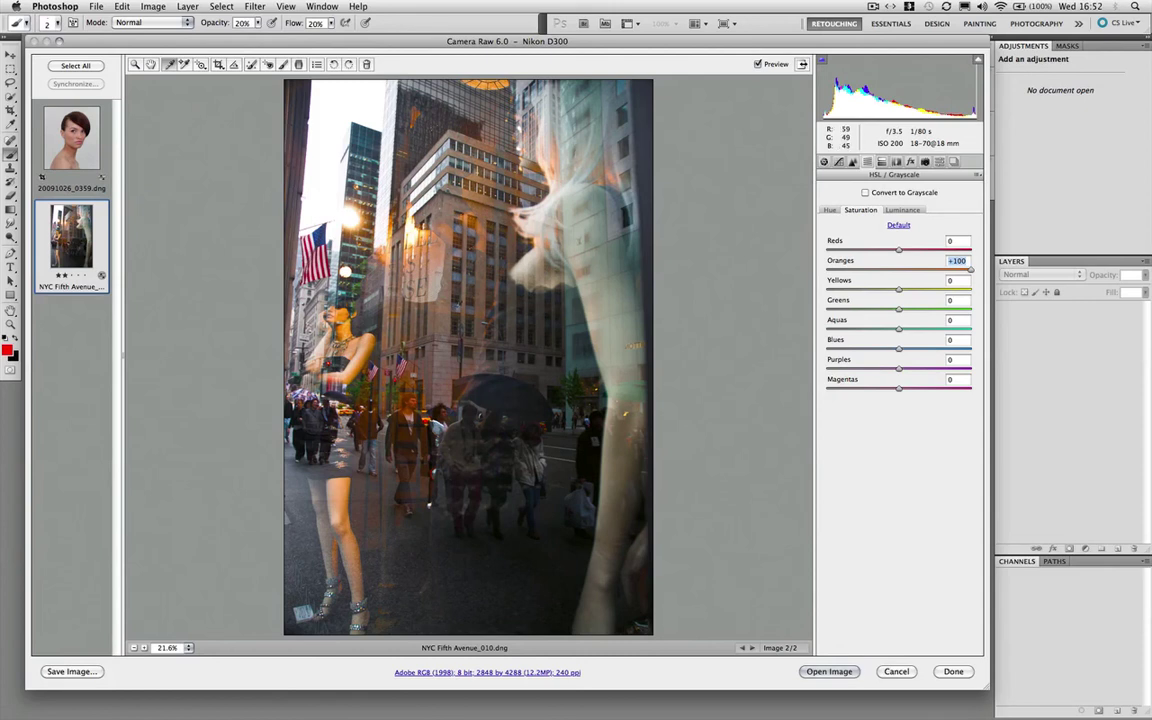
drag(970, 268, 918, 275)
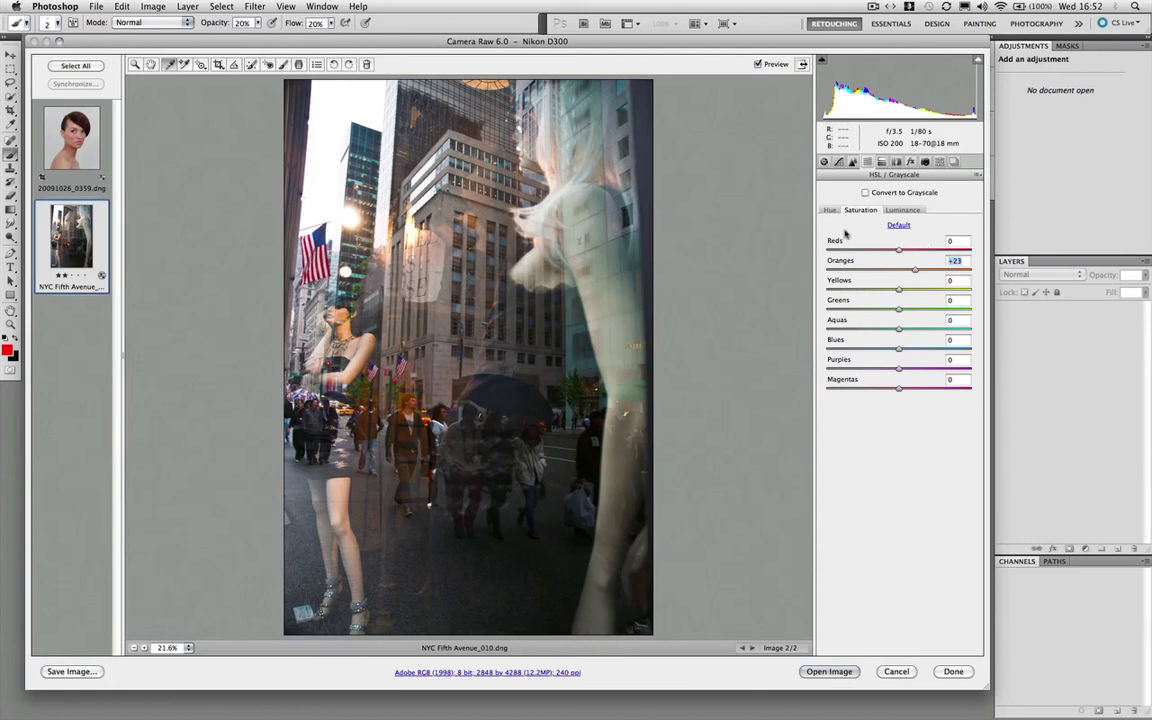
drag(900, 251, 907, 251)
- Add a Graduated Filter from the photo's lower-right corner to beside the large flag, with Exposure +0.85, Brightness +40 and Contrast +30
click(298, 64)
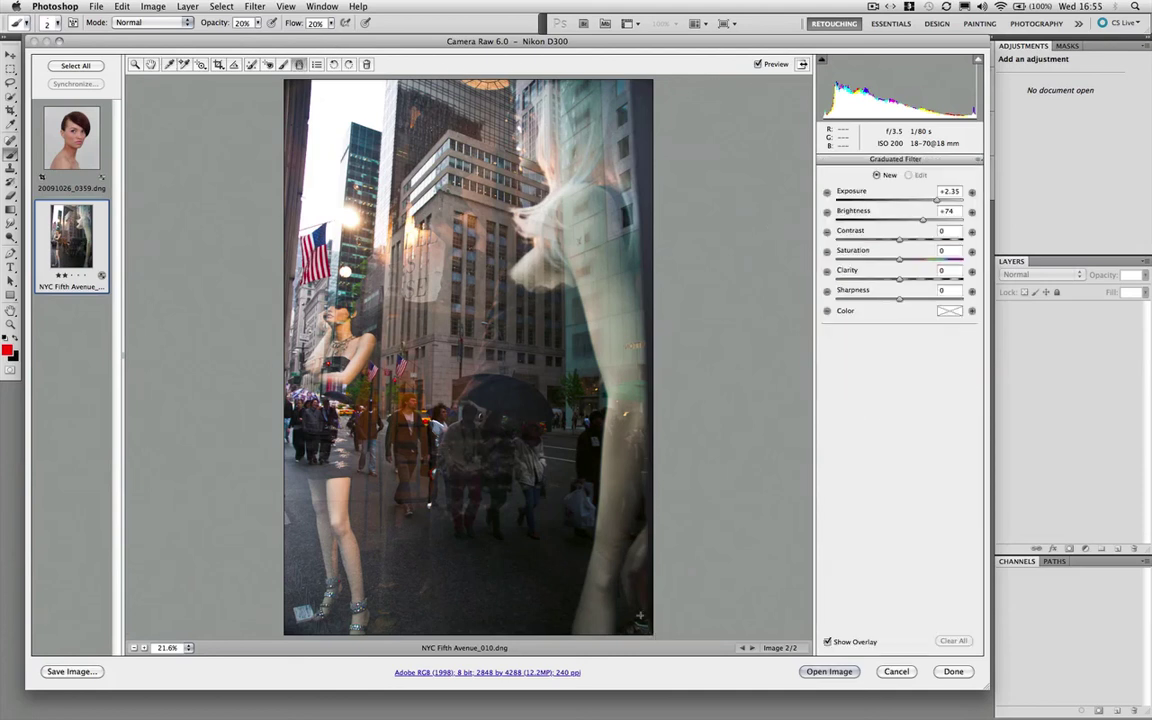
drag(656, 634, 364, 263)
drag(923, 220, 912, 221)
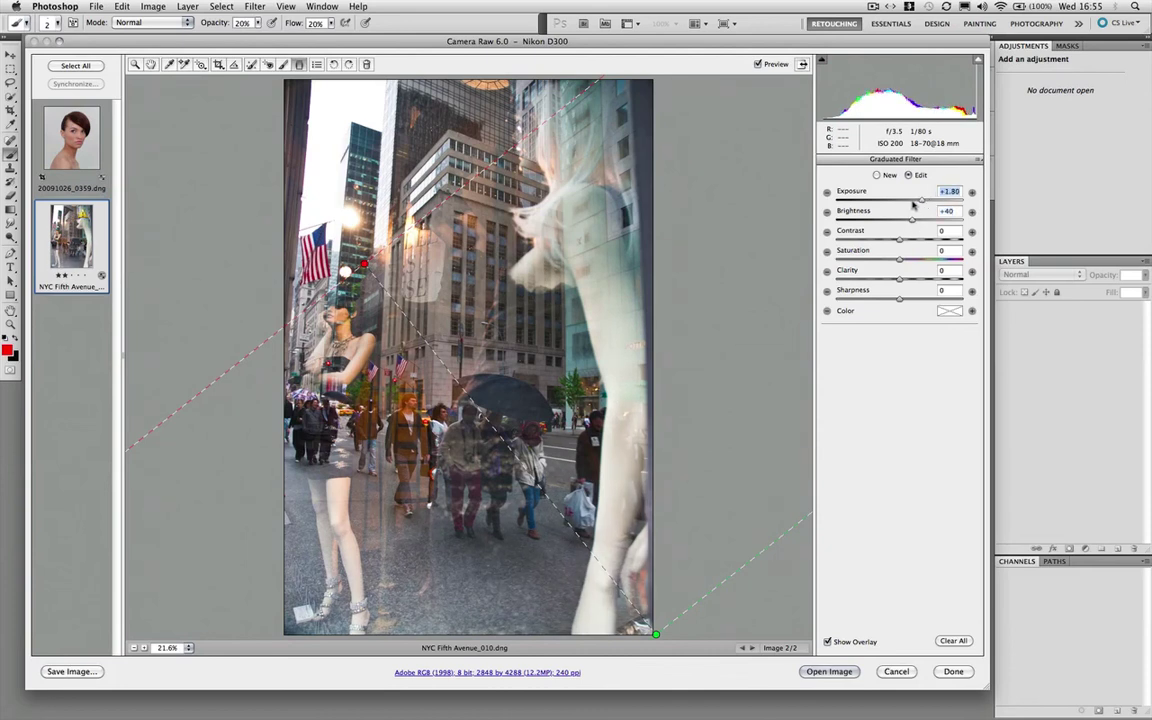
drag(936, 200, 903, 200)
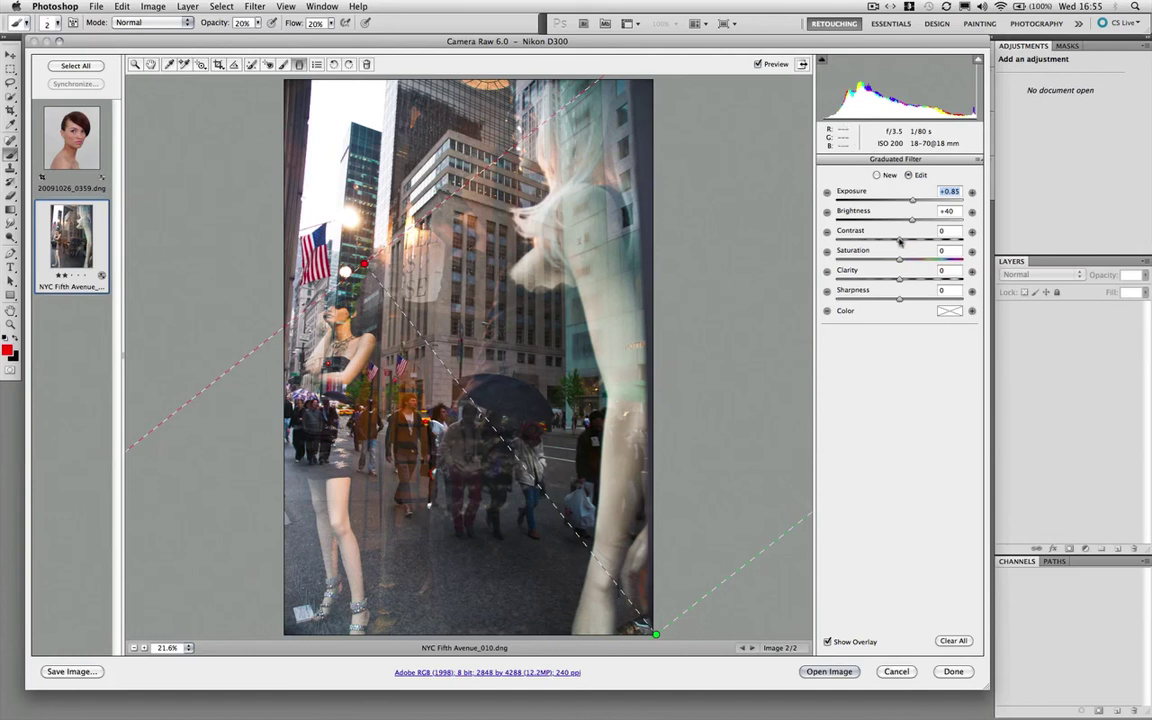
drag(904, 240, 917, 241)
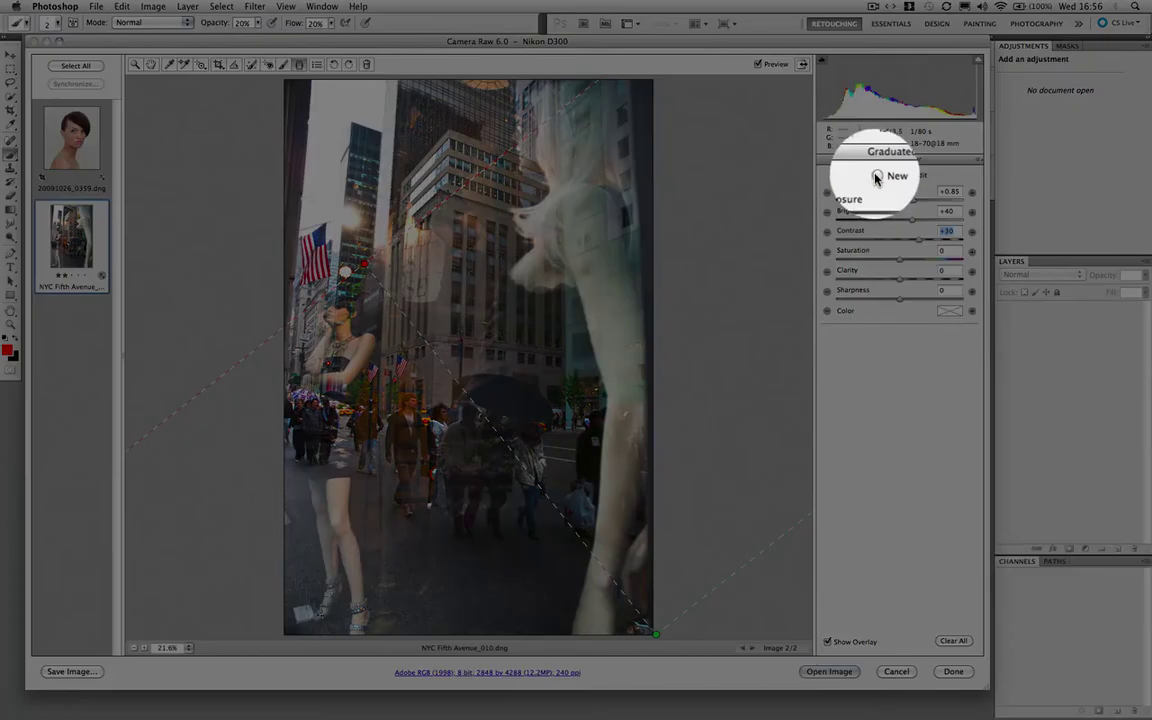
- Add a second Graduated Filter from the photo's upper-right edge to the central building's facade, with Exposure -0.90
click(876, 175)
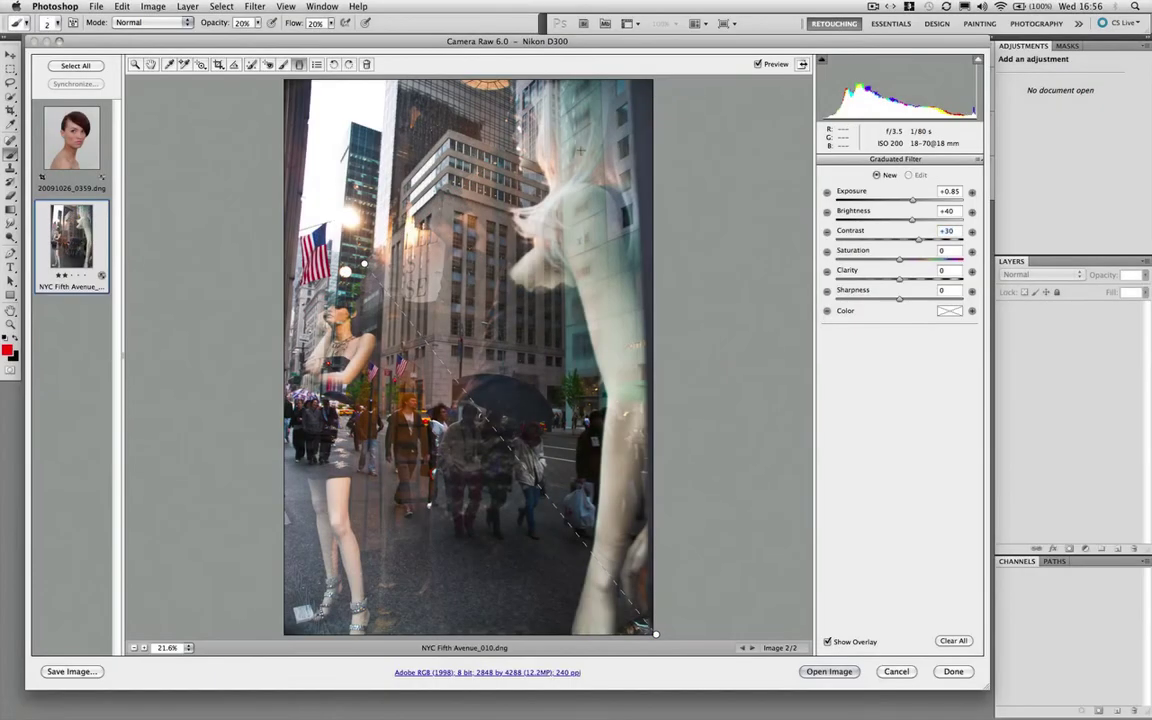
drag(652, 105, 443, 204)
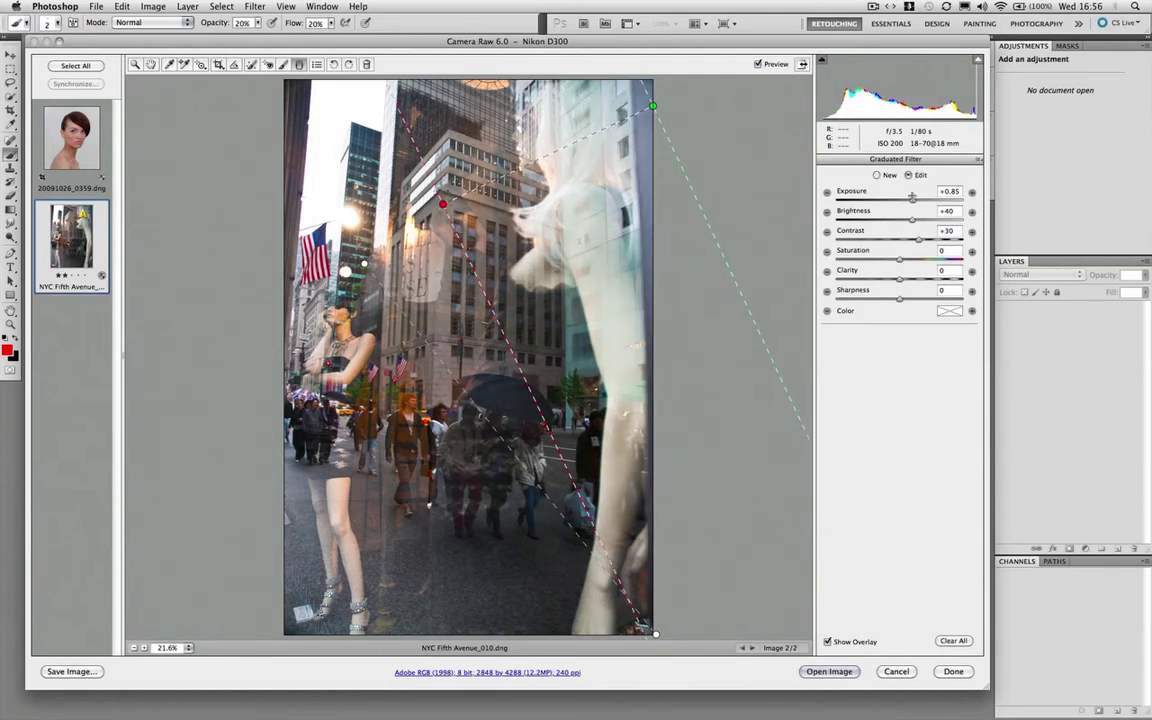
drag(903, 203, 885, 203)
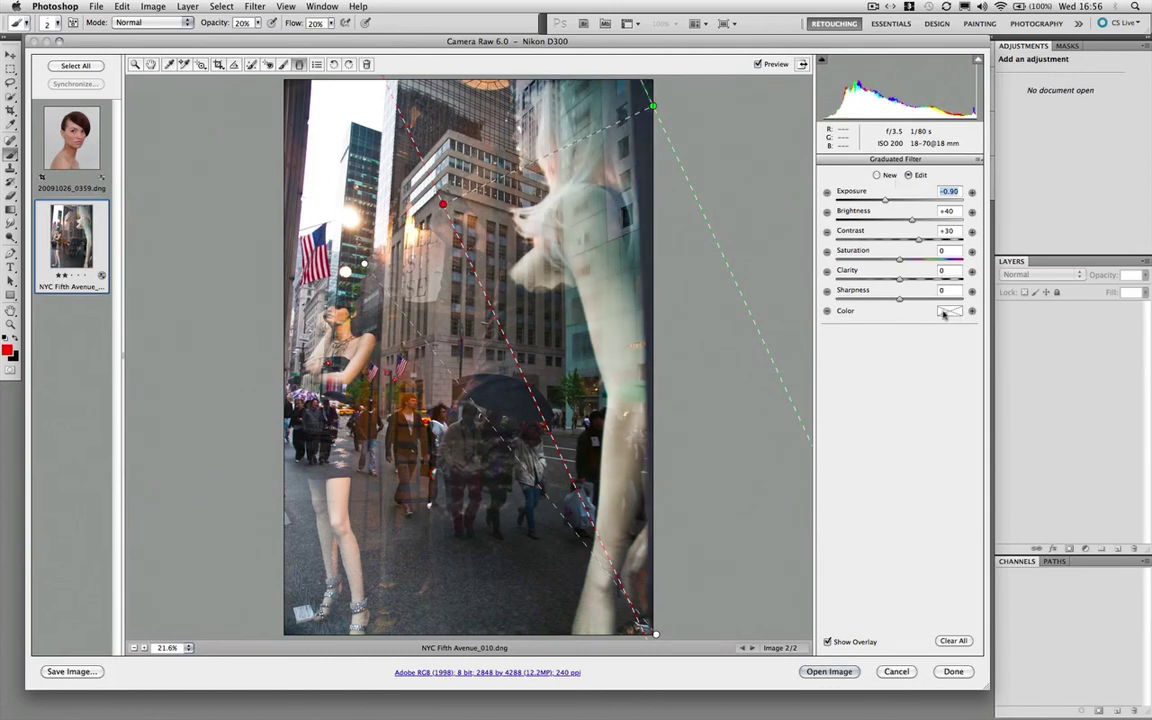
- Tint the second Graduated Filter warm yellow with hue 45 and saturation 44, and leave the filter tool
click(949, 311)
drag(560, 206, 674, 378)
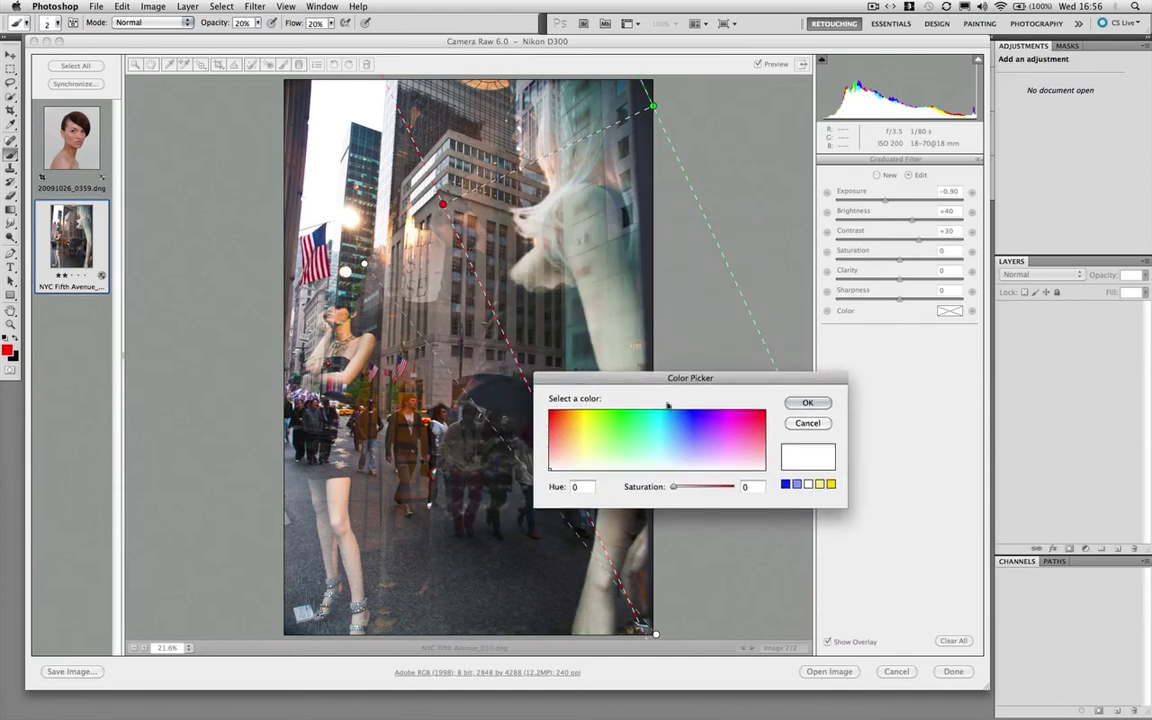
click(591, 424)
mouse_move(591, 424)
mouse_down()
mouse_move(597, 437)
mouse_move(578, 445)
mouse_up()
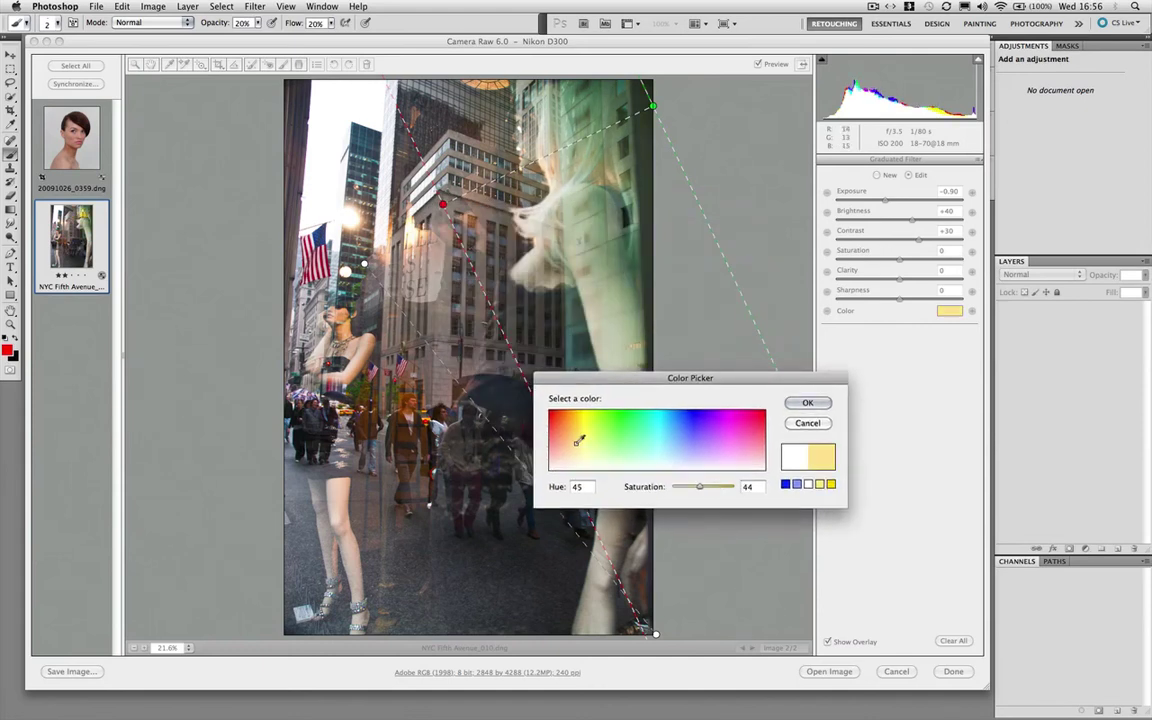
key(Return)
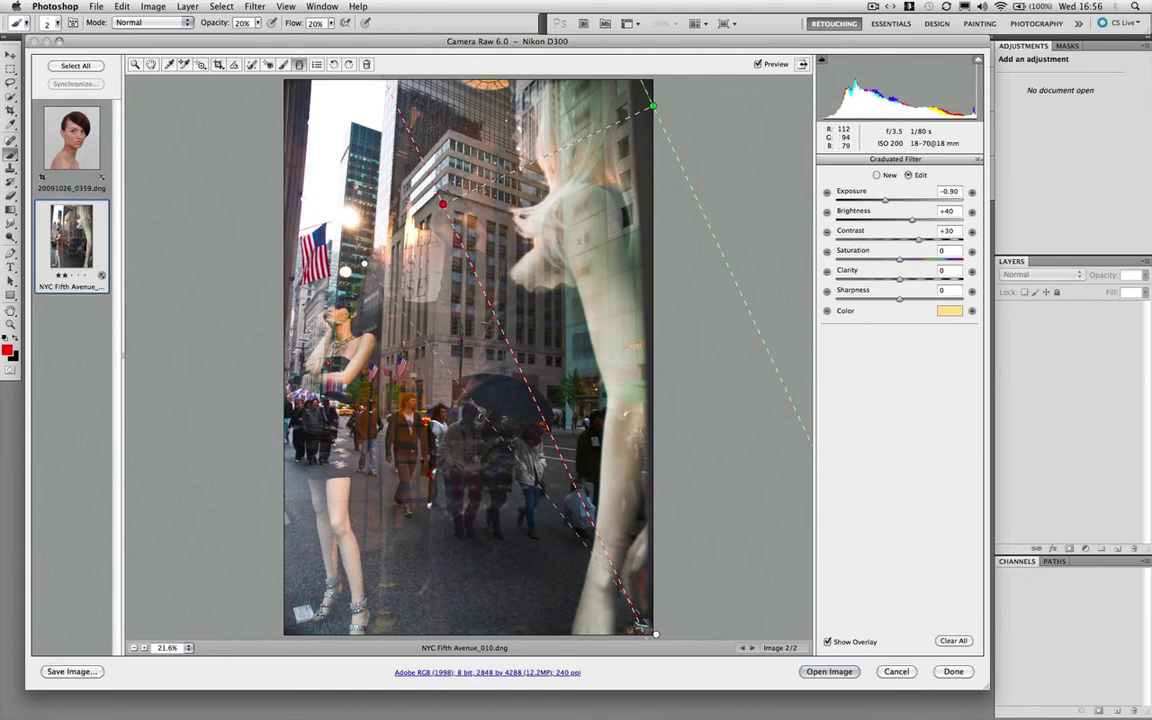
key(h)
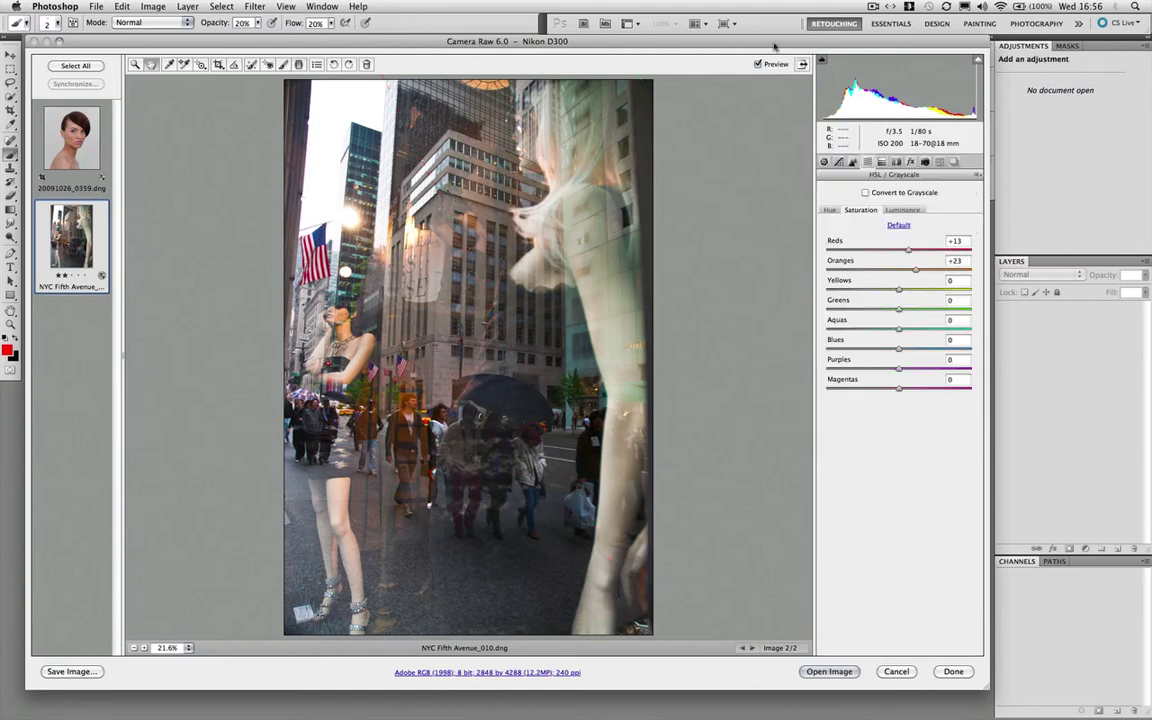
- Set the street photo's Temperature to 4900 and Tint to +4, comparing the photo with and without its basic adjustments
click(825, 162)
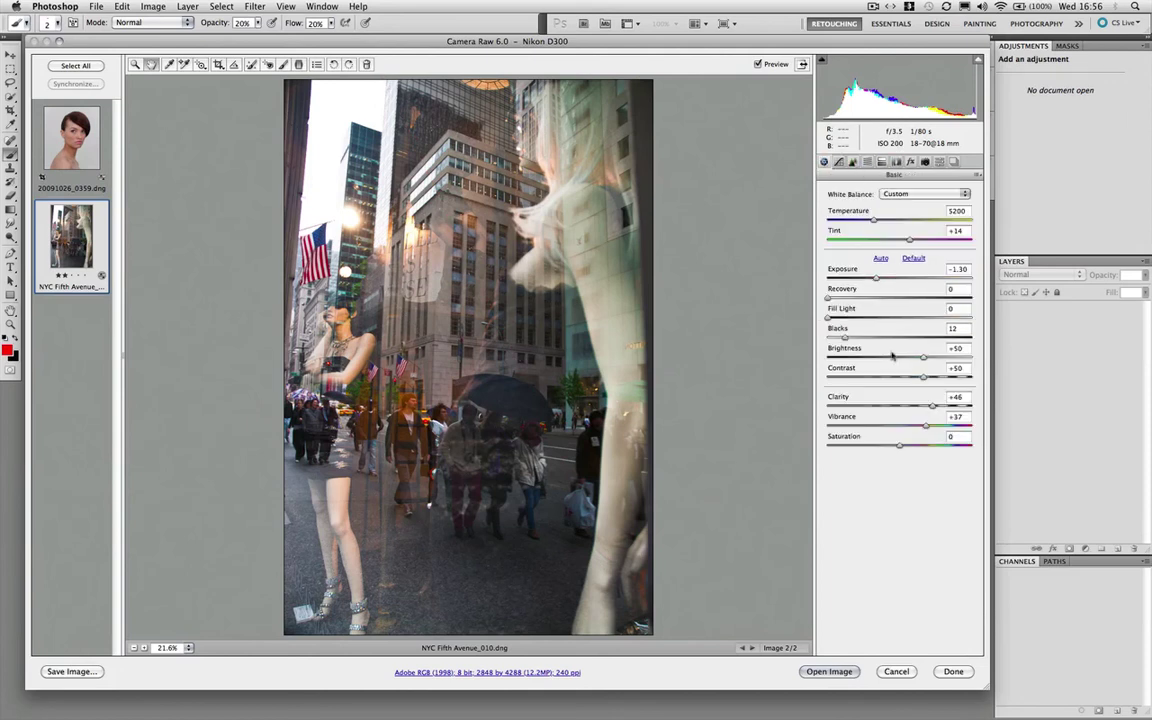
click(757, 64)
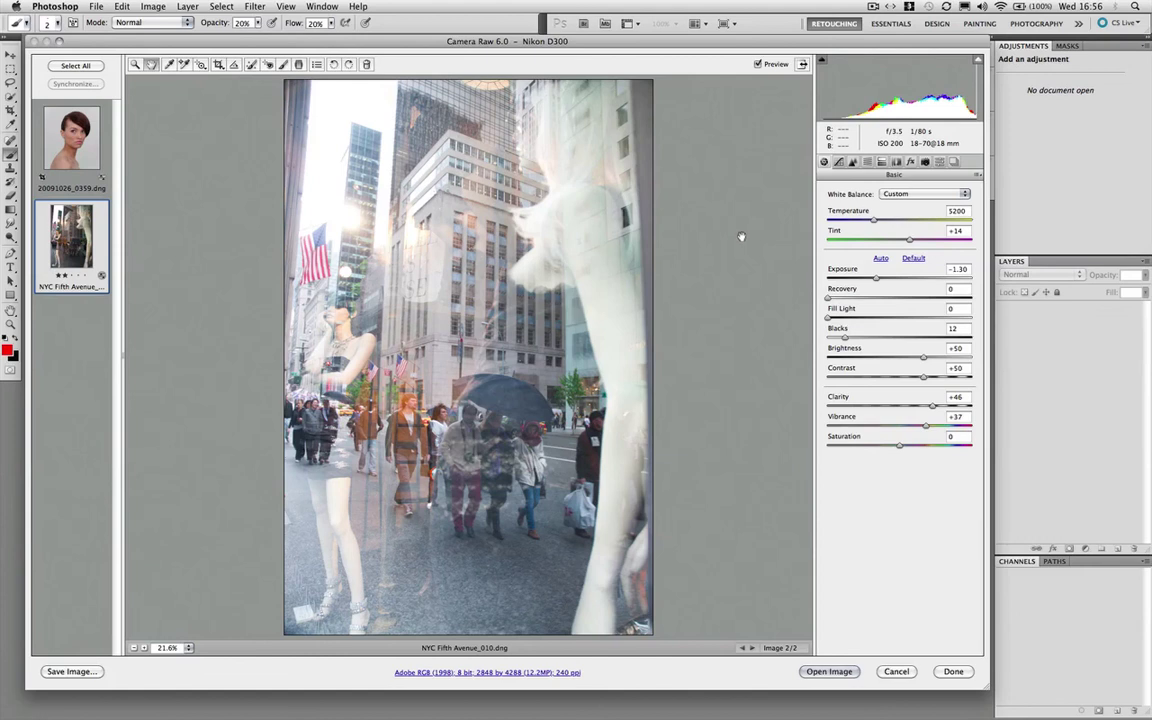
key(p)
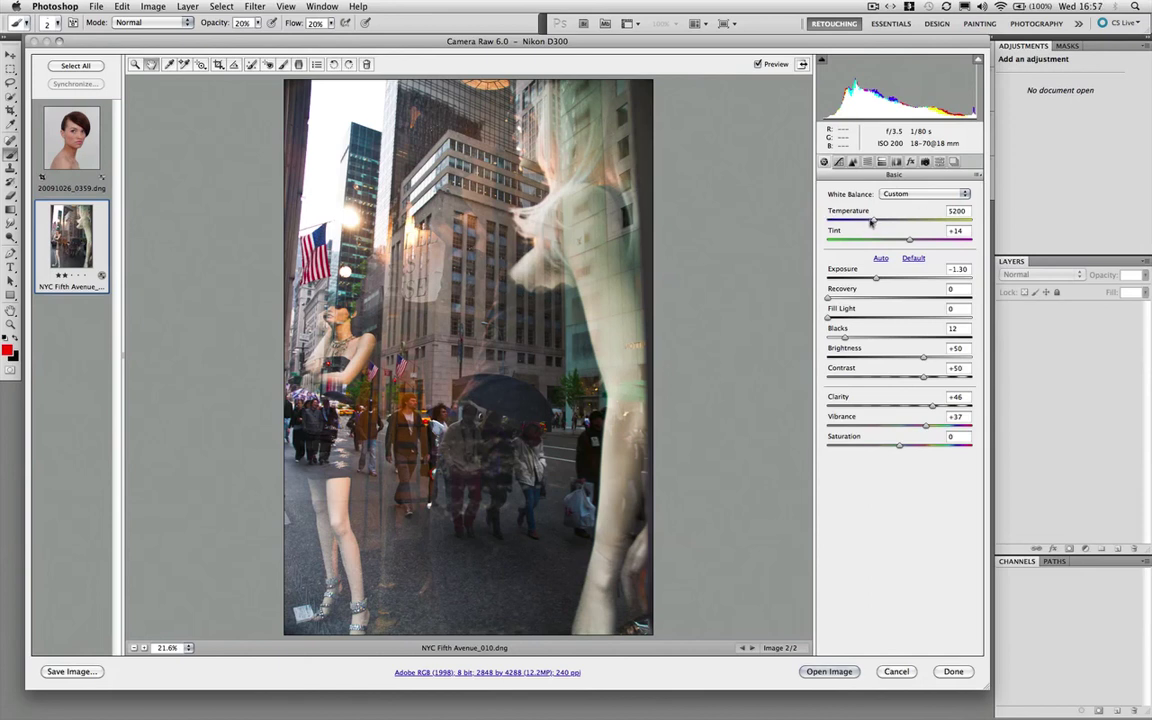
click(872, 222)
drag(870, 222, 868, 223)
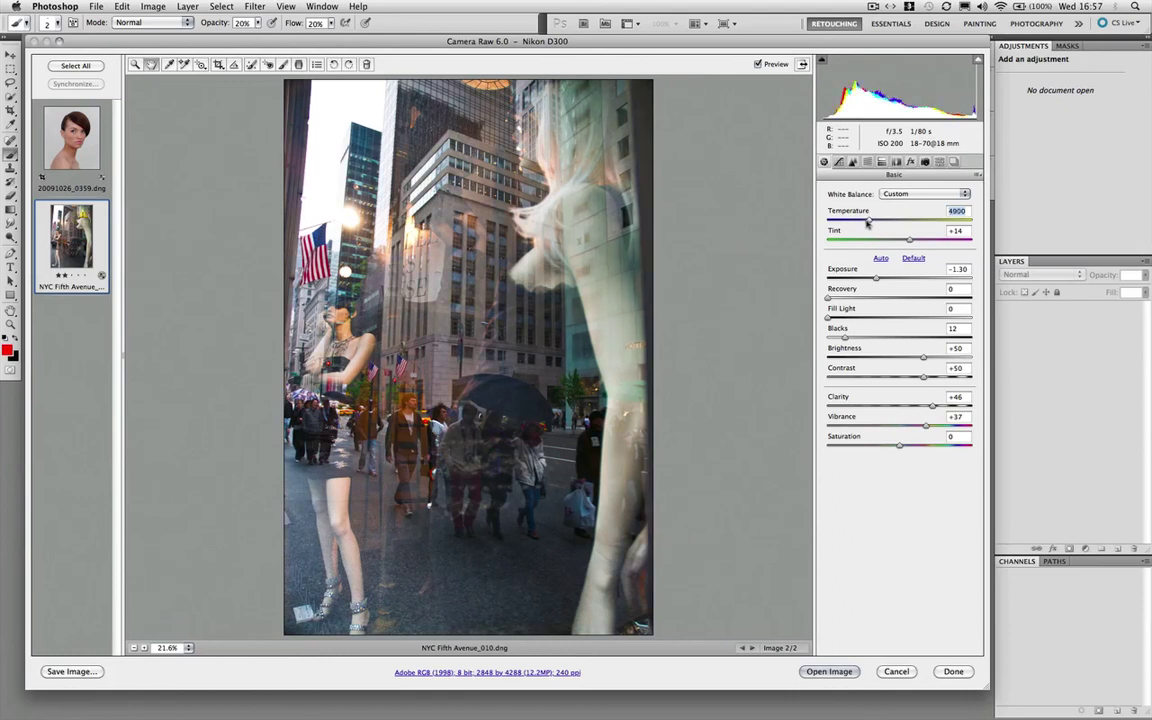
click(909, 240)
drag(902, 245, 901, 245)
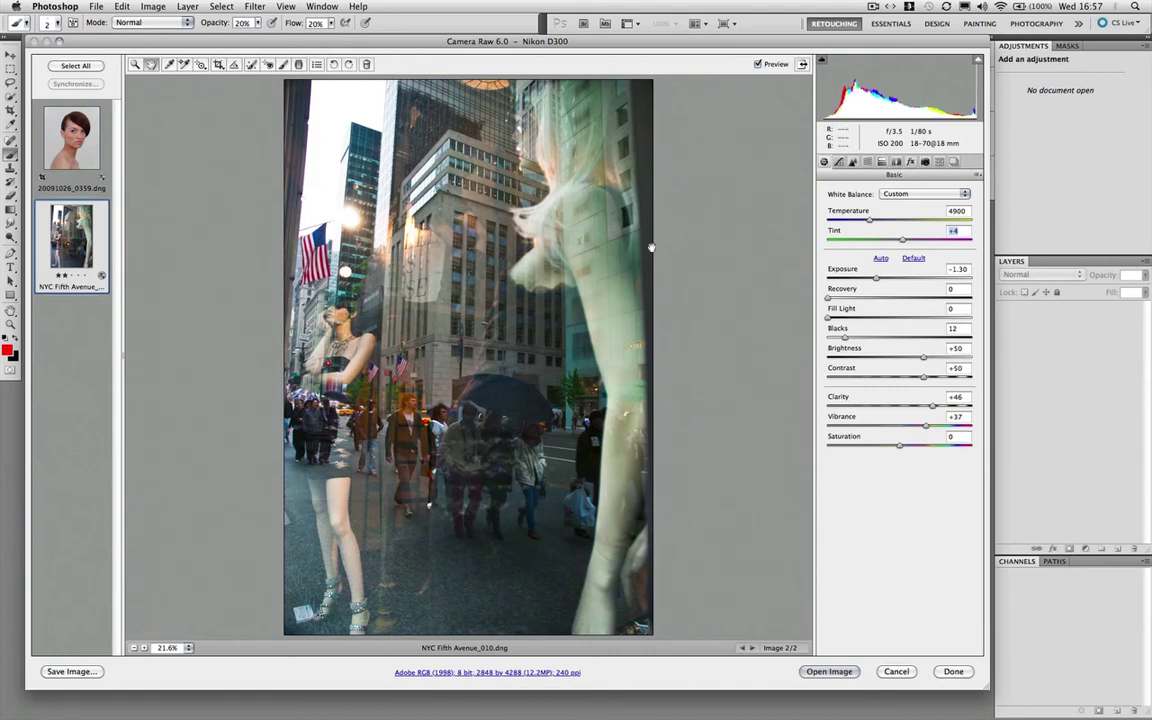
click(757, 64)
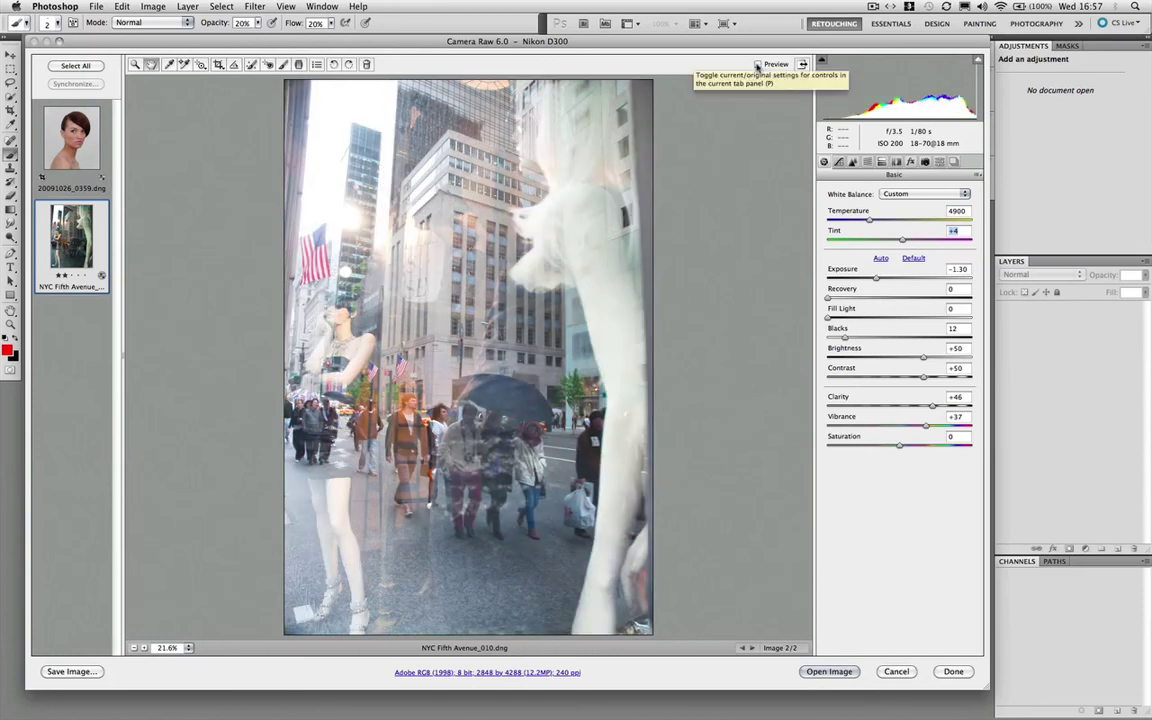
click(757, 64)
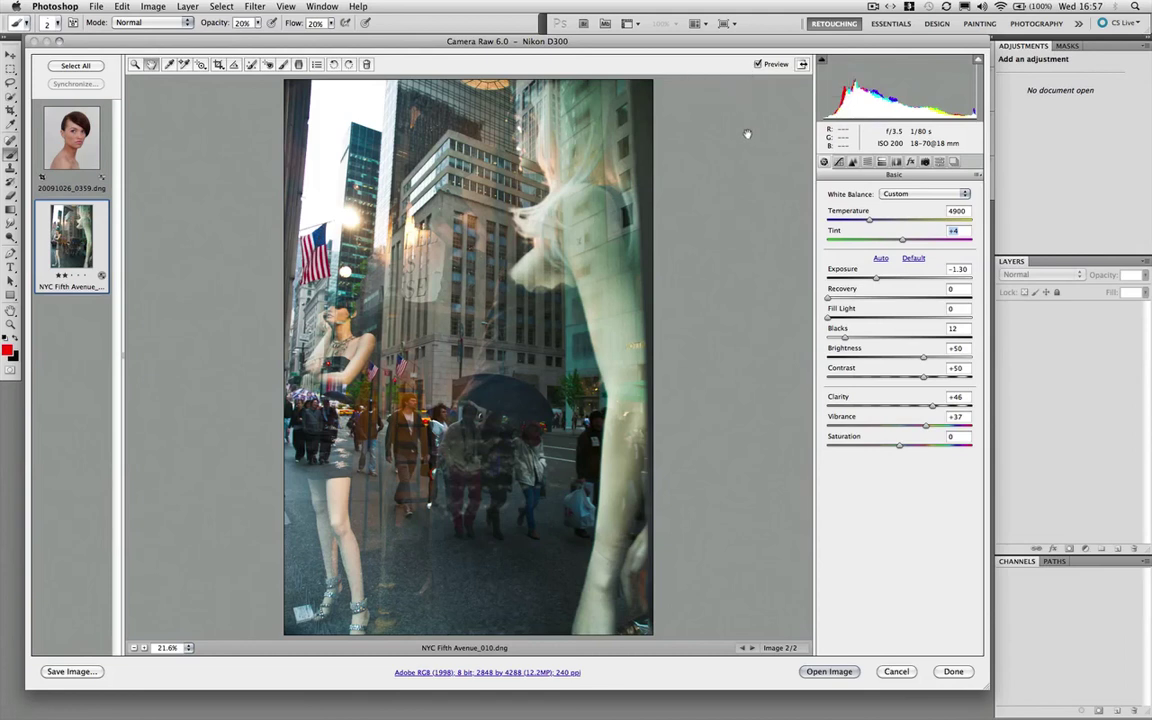